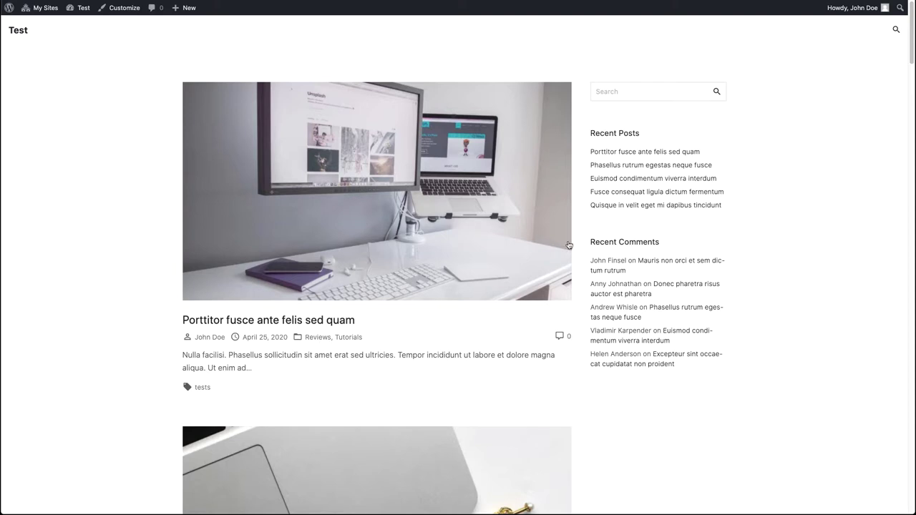
Open the 'Porttitor fusce ante felis sed quam' post and launch the Customizer from it.
{"action": "left_click", "coordinate": [380, 217]}
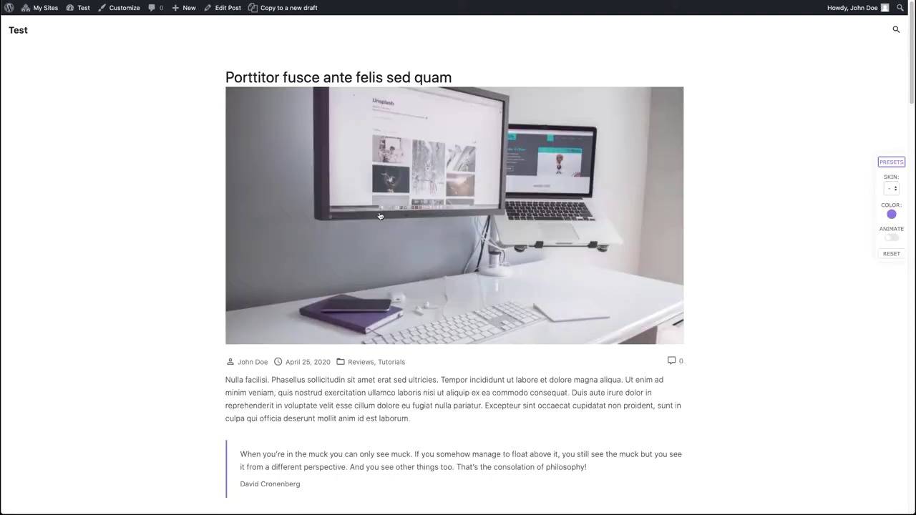
{"action": "left_click", "coordinate": [123, 9]}
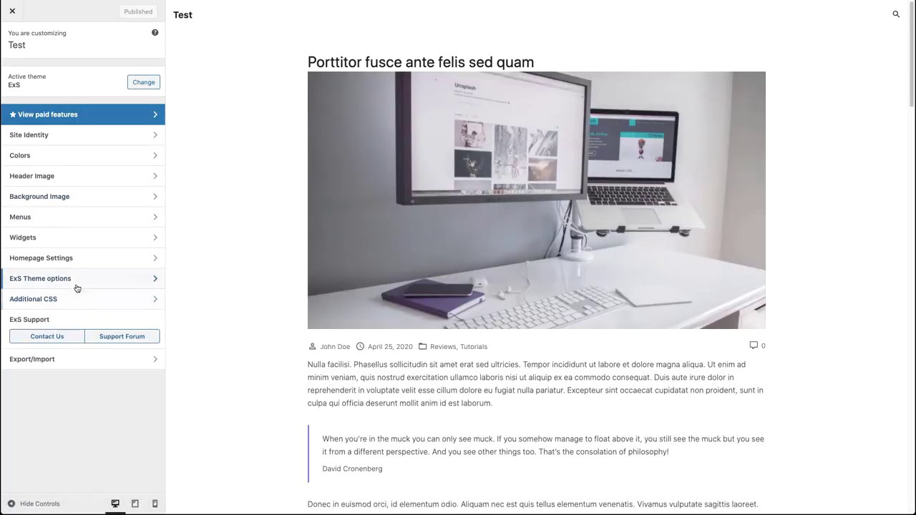
Go to ExS Theme options > Single Post in the Customizer.
{"action": "left_click", "coordinate": [77, 282]}
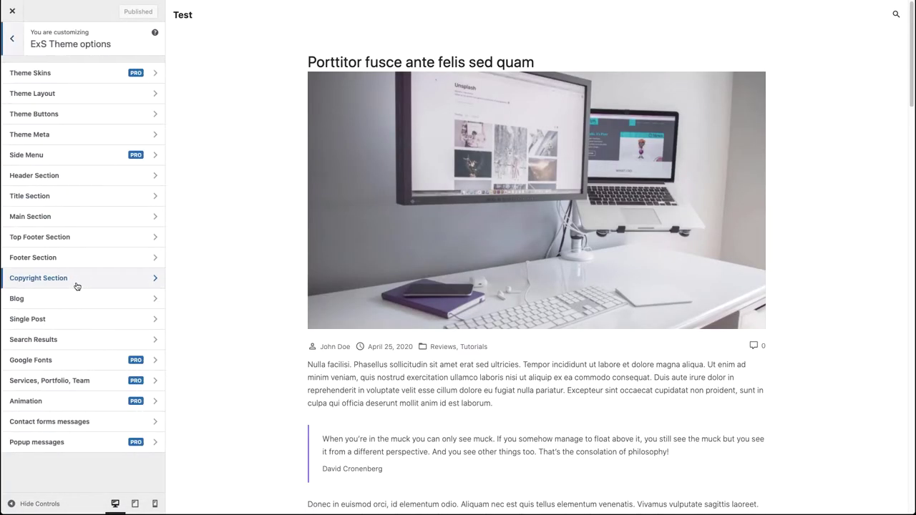
{"action": "left_click", "coordinate": [69, 319]}
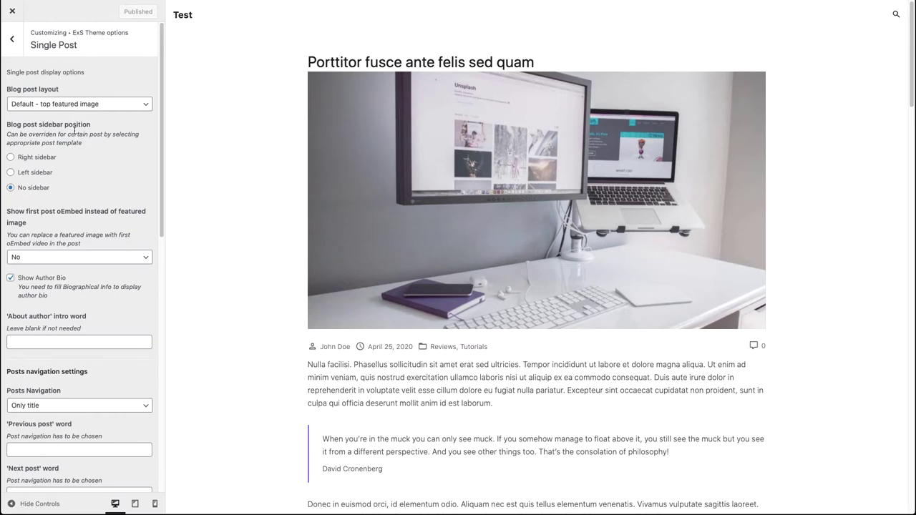
{"action": "left_click", "coordinate": [48, 159]}
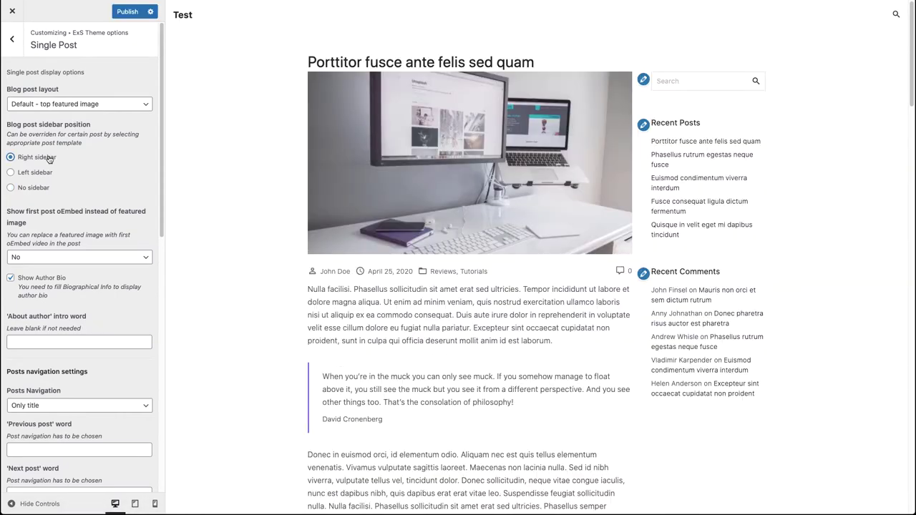
{"action": "left_click", "coordinate": [38, 174]}
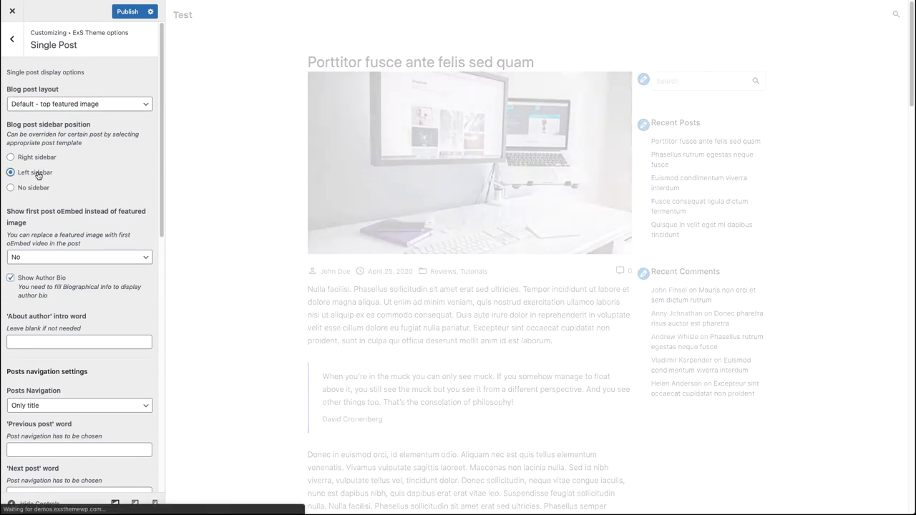
{"action": "left_click", "coordinate": [34, 188]}
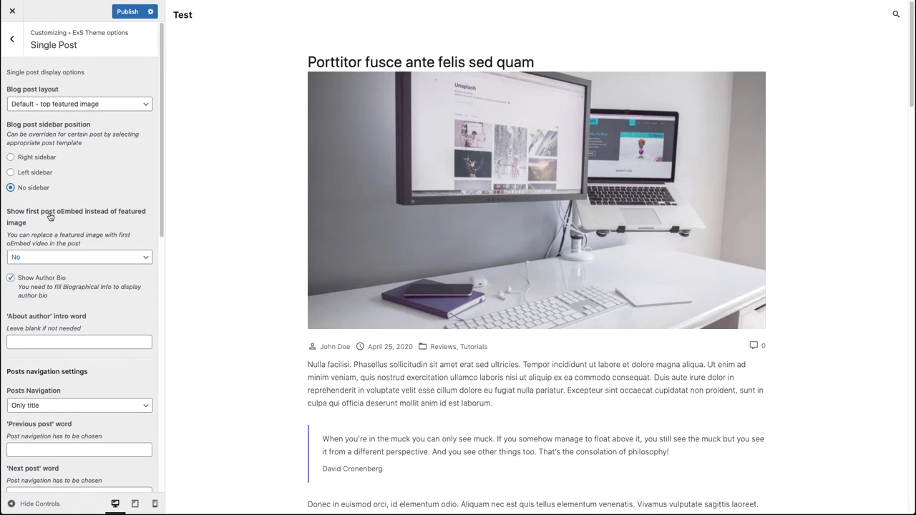
{"action": "left_click", "coordinate": [61, 258]}
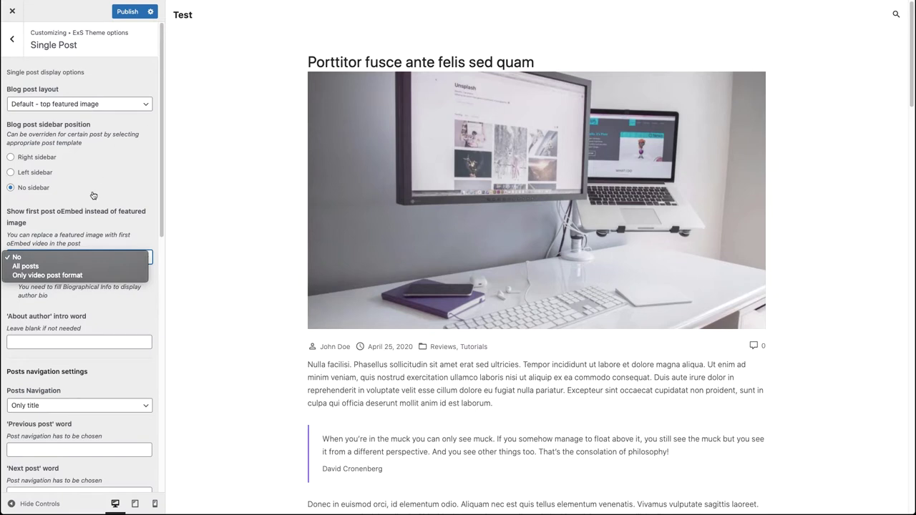
{"action": "left_click", "coordinate": [46, 259]}
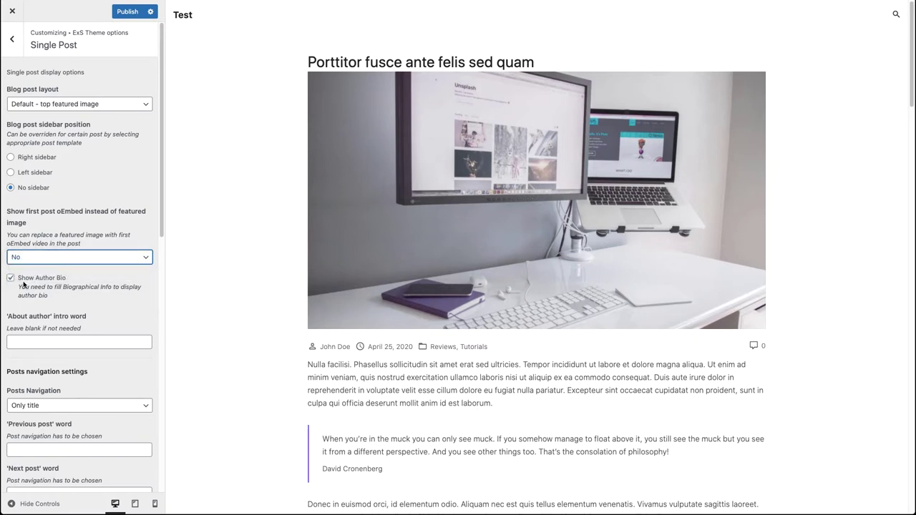
{"action": "left_click", "coordinate": [65, 283]}
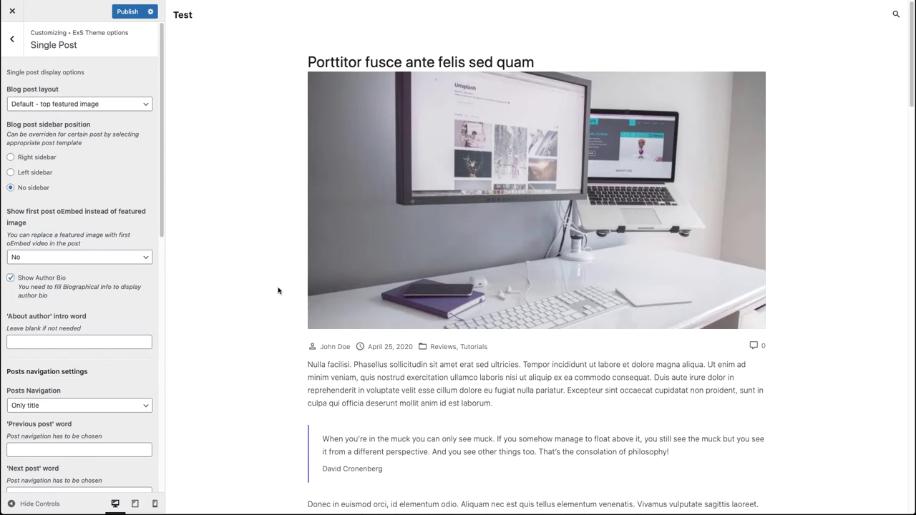
Uncheck Show Author Bio for single posts, leaving Posts Navigation at 'Only title'.
{"action": "scroll", "coordinate": [279, 290], "scroll_direction": "down", "scroll_amount": 15}
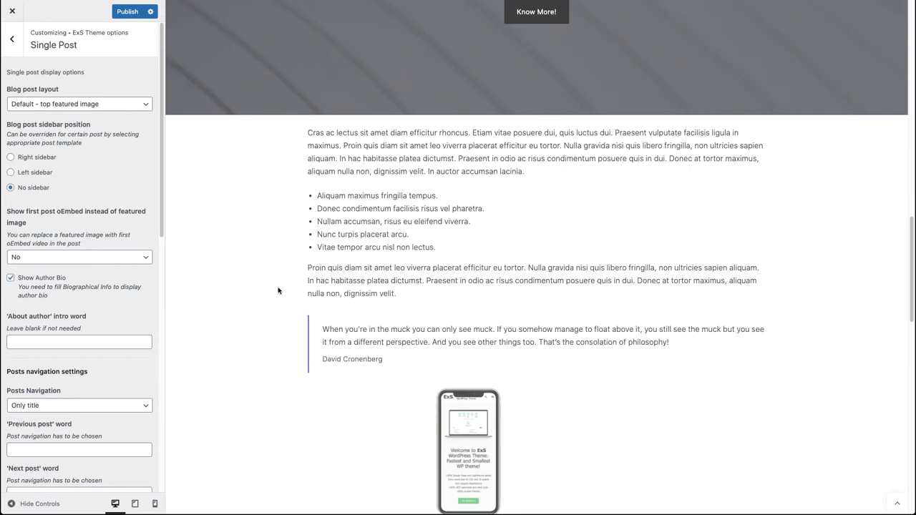
{"action": "scroll", "coordinate": [278, 290], "scroll_direction": "down", "scroll_amount": 10}
{"action": "left_click", "coordinate": [37, 279]}
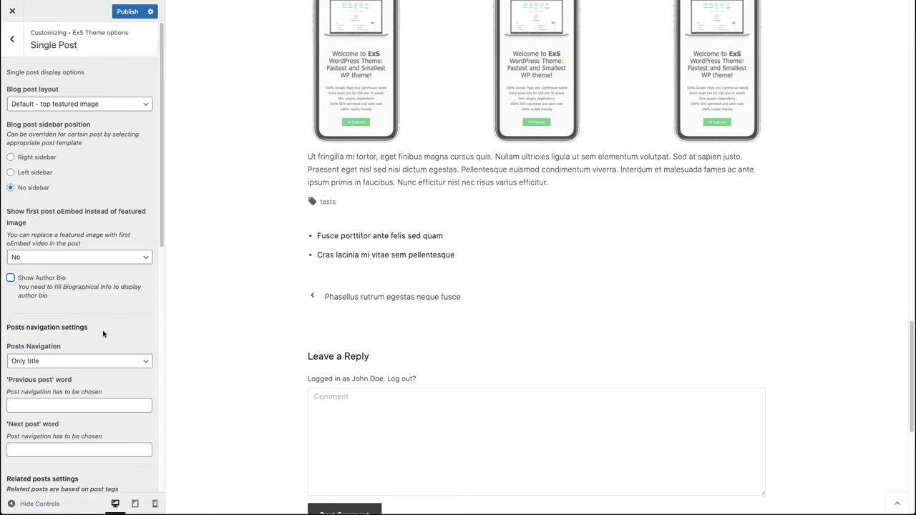
{"action": "left_click", "coordinate": [86, 362]}
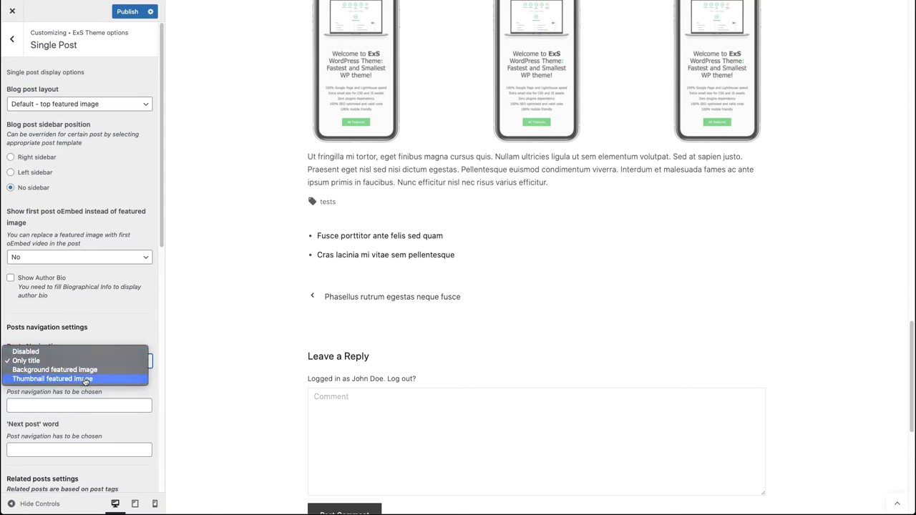
Set Posts Navigation to Thumbnail featured image with the words 'Prev' and 'Next'.
{"action": "left_click", "coordinate": [85, 382]}
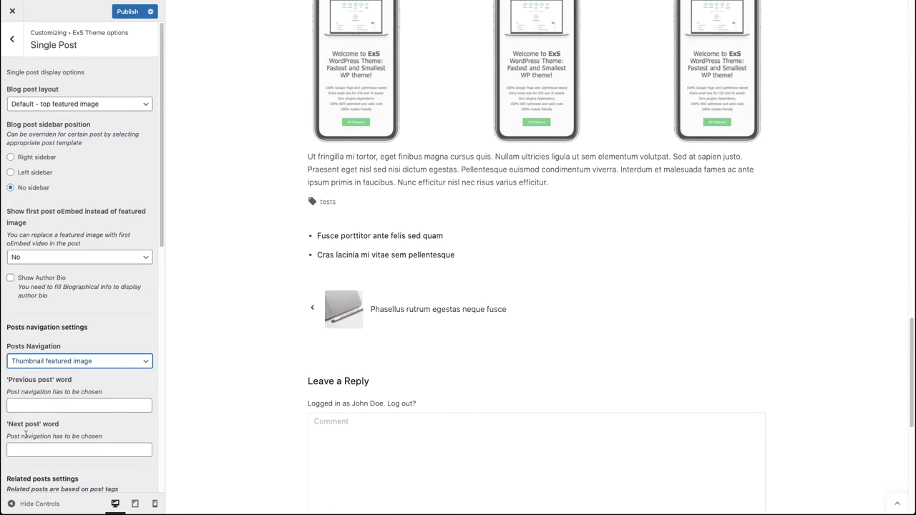
{"action": "left_click", "coordinate": [47, 403]}
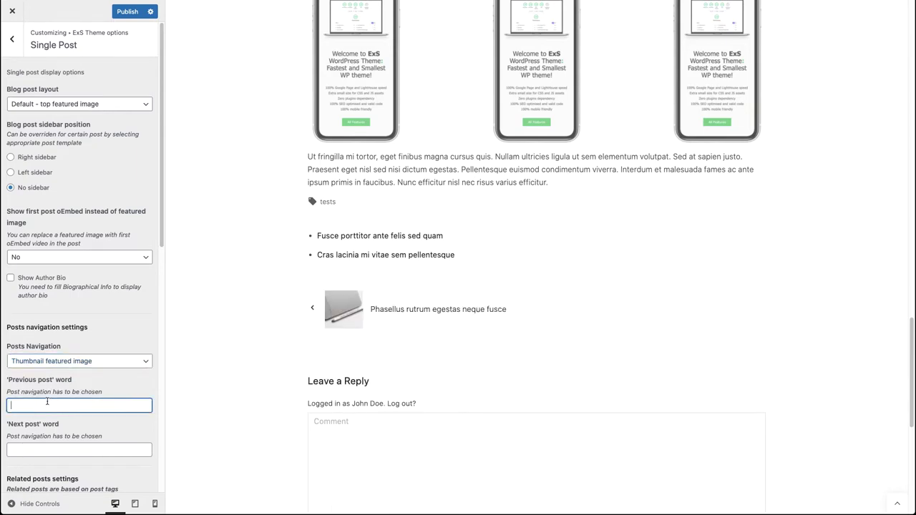
{"action": "type", "text": "Prev"}
{"action": "key", "text": "Tab"}
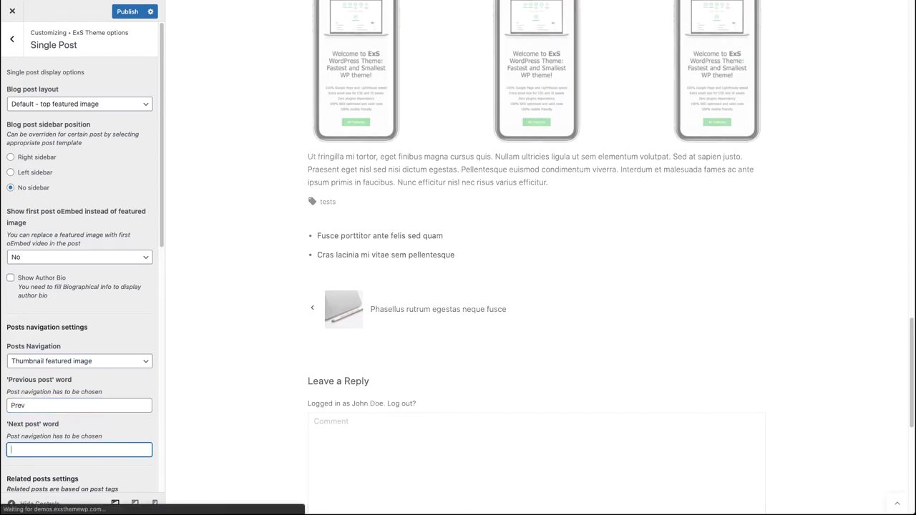
{"action": "type", "text": "Next"}
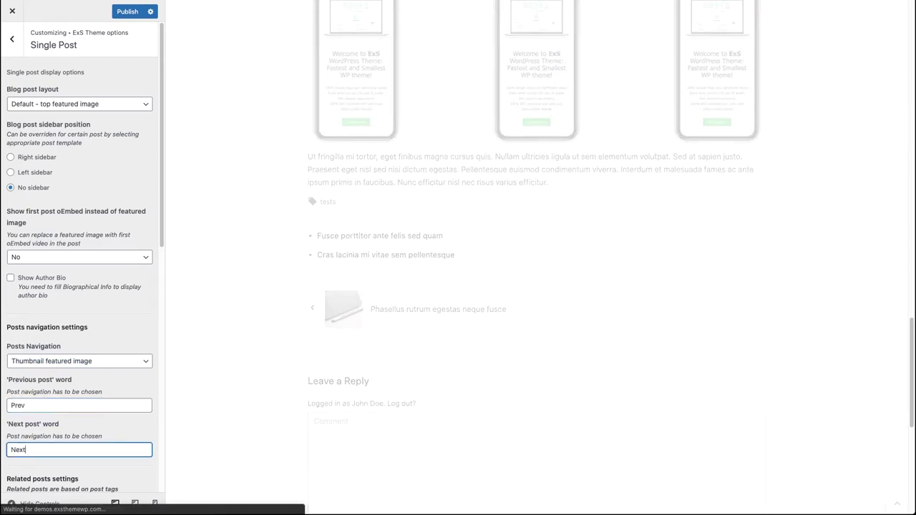
Follow the Prev link to preview the 'Phasellus rutrum egestas neque fusce' post.
{"action": "left_click", "coordinate": [415, 312]}
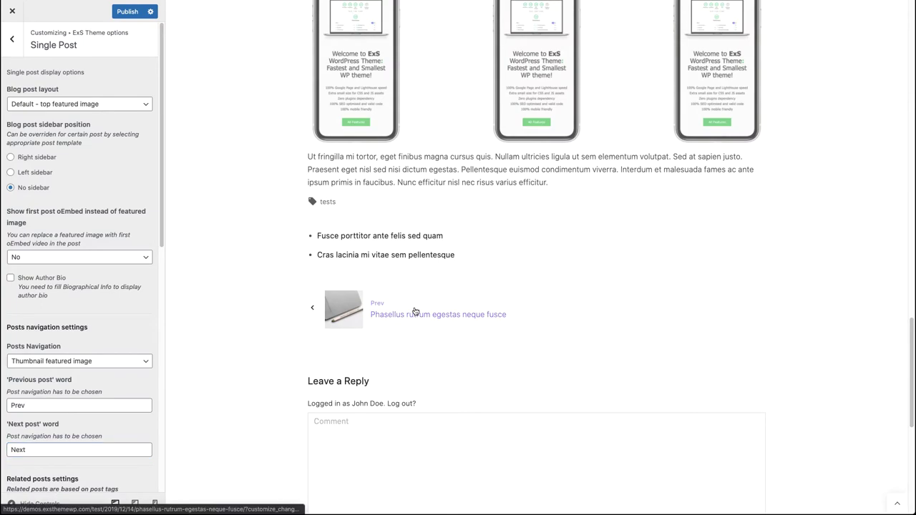
{"action": "scroll", "coordinate": [415, 318], "scroll_direction": "down", "scroll_amount": 10}
{"action": "scroll", "coordinate": [415, 322], "scroll_direction": "down", "scroll_amount": 8}
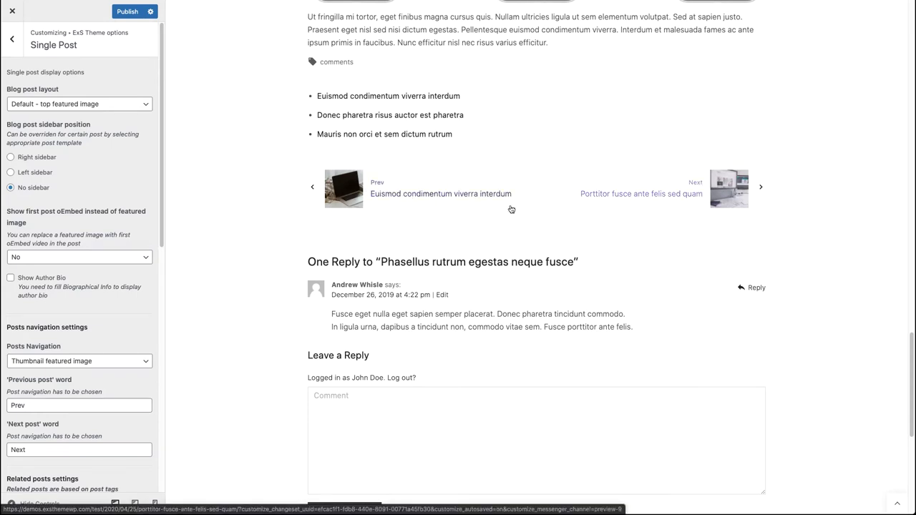
Switch Posts Navigation to Background featured image.
{"action": "left_click", "coordinate": [59, 360]}
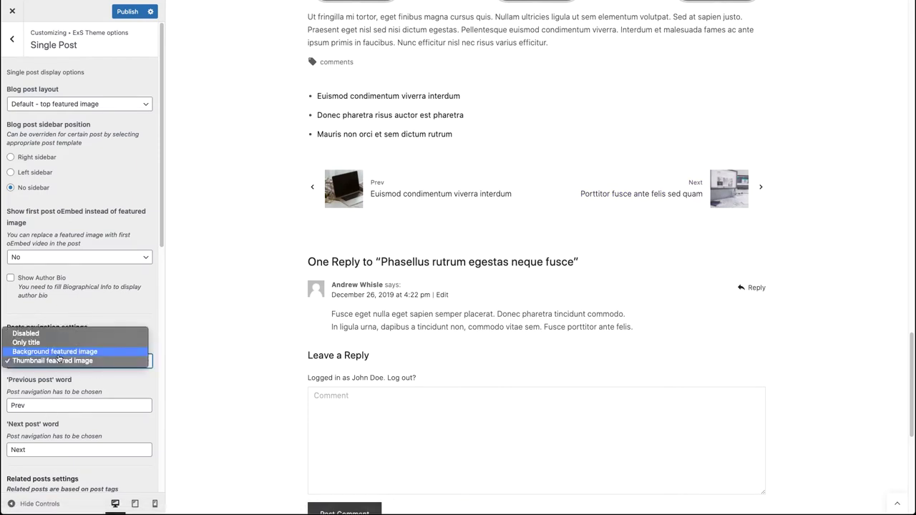
{"action": "left_click", "coordinate": [60, 352]}
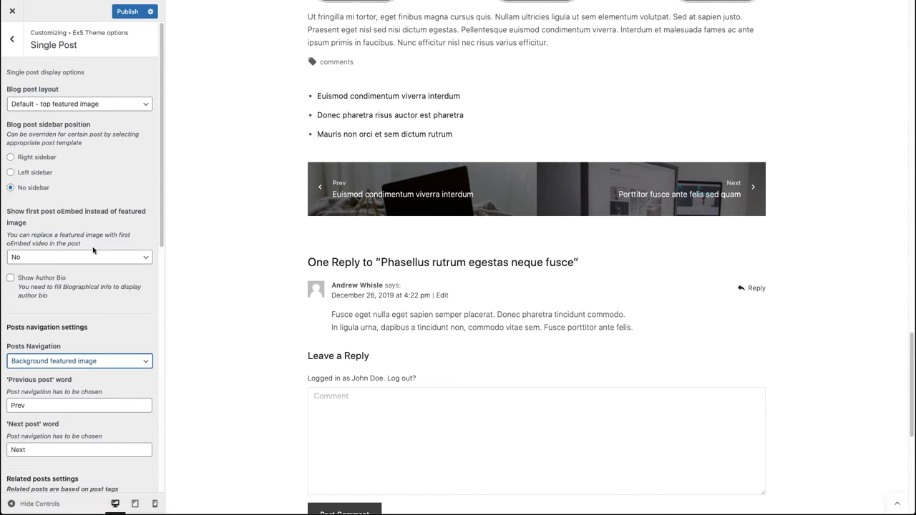
{"action": "scroll", "coordinate": [93, 250], "scroll_direction": "down", "scroll_amount": 3}
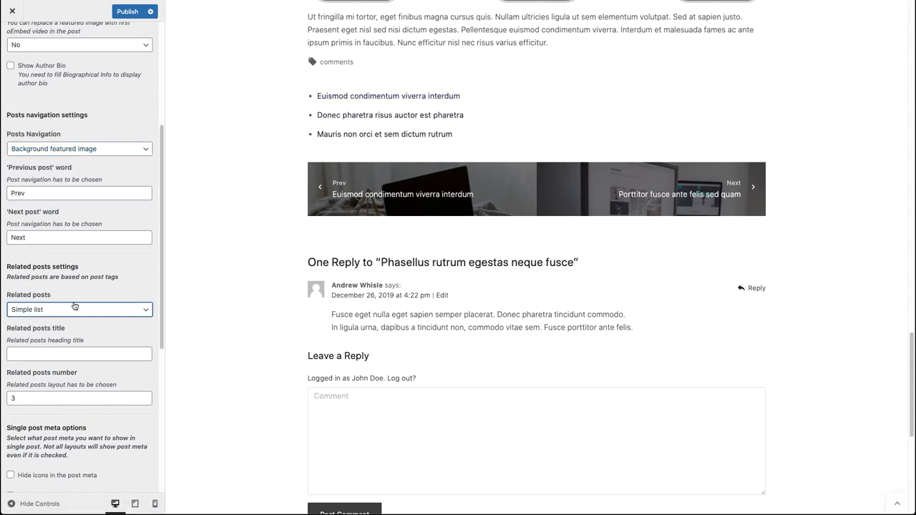
Show related posts as a grid with the heading 'Related posts'.
{"action": "left_click", "coordinate": [70, 313]}
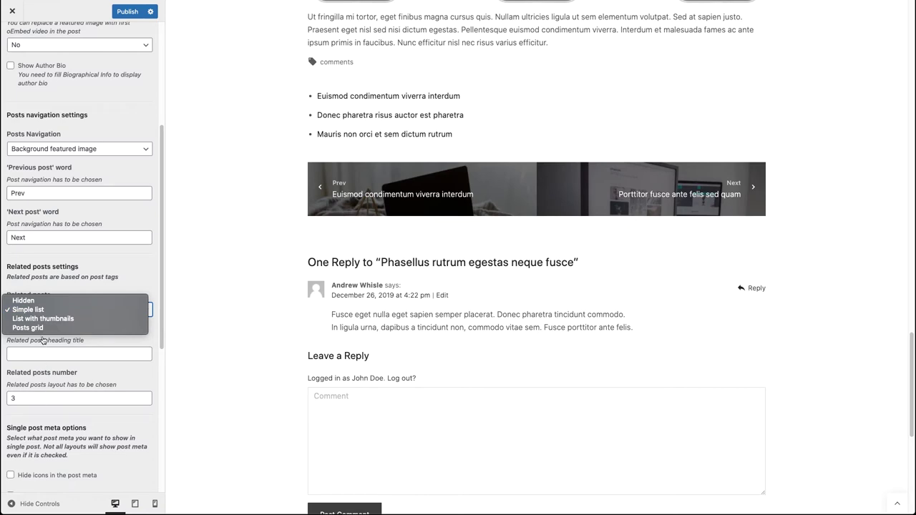
{"action": "left_click", "coordinate": [40, 327]}
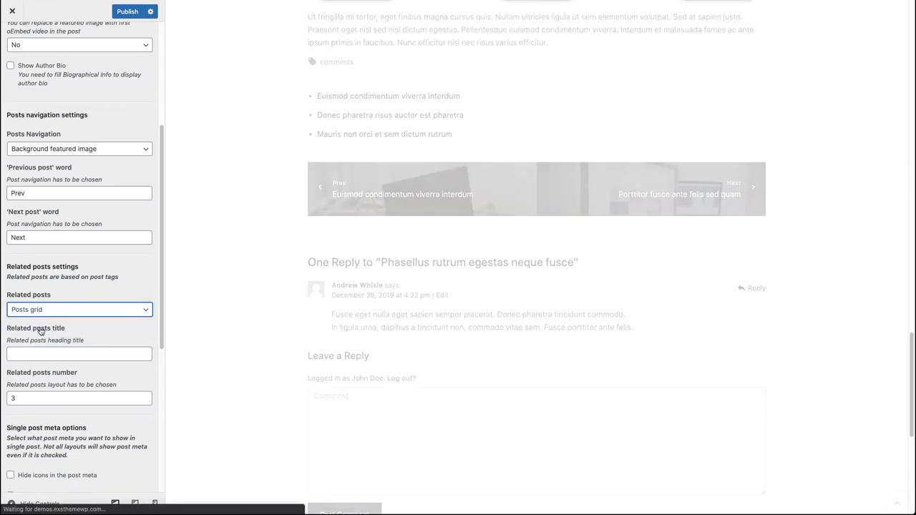
{"action": "left_click", "coordinate": [35, 353]}
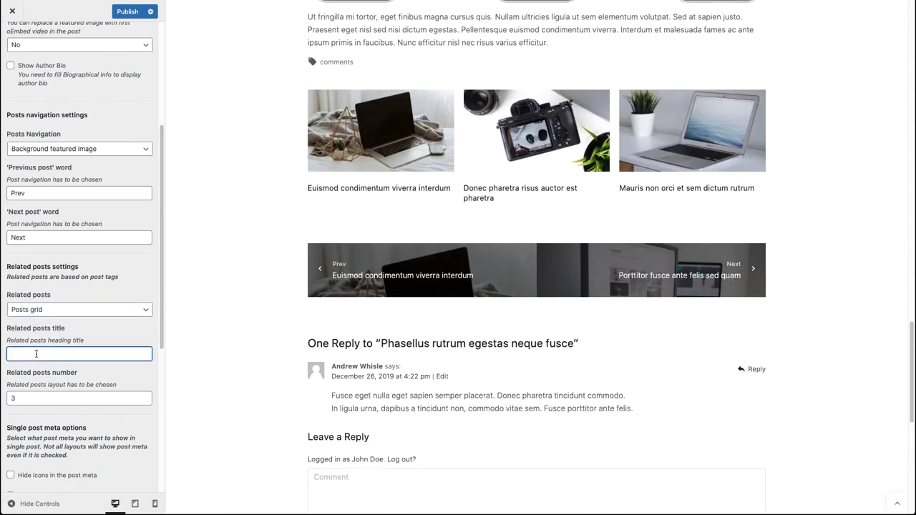
{"action": "type", "text": "Related posts"}
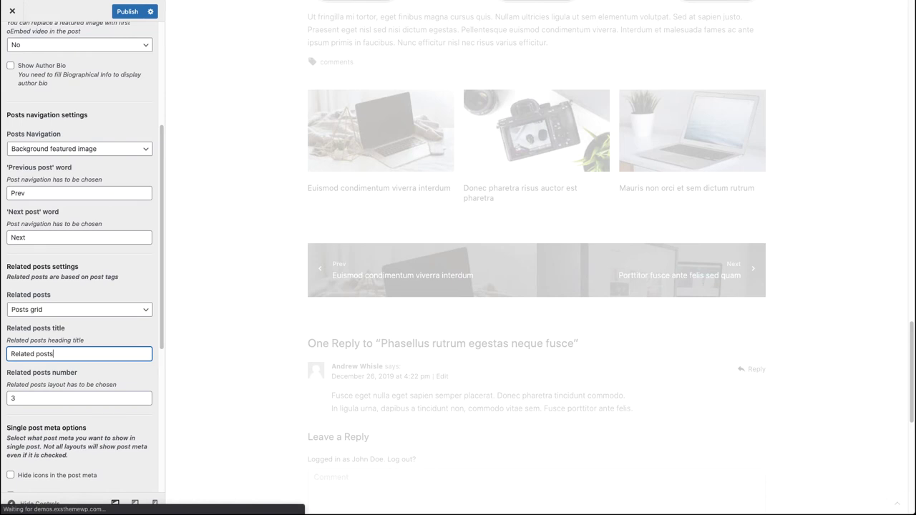
{"action": "key", "text": "Tab"}
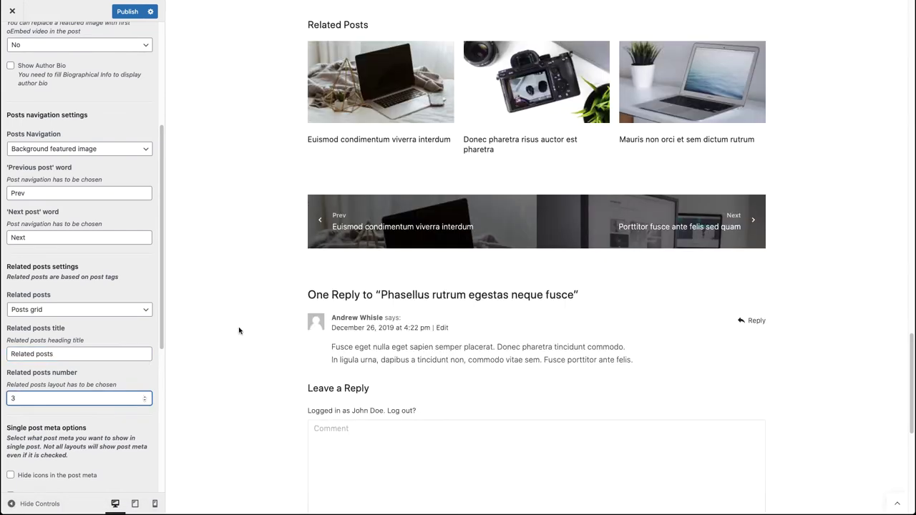
Change the Related posts number from 3 to 4.
{"action": "left_click_drag", "start_coordinate": [14, 398], "coordinate": [4, 401]}
{"action": "type", "text": "4"}
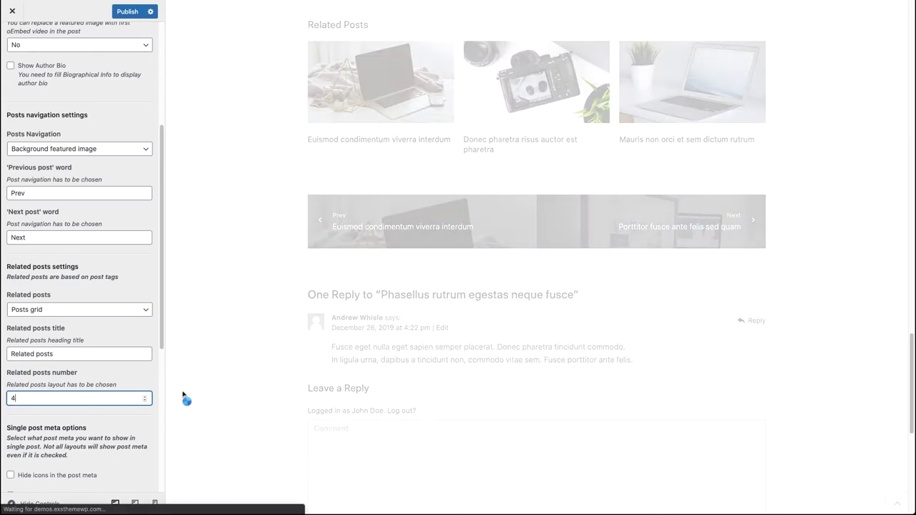
{"action": "scroll", "coordinate": [117, 372], "scroll_direction": "down", "scroll_amount": 4}
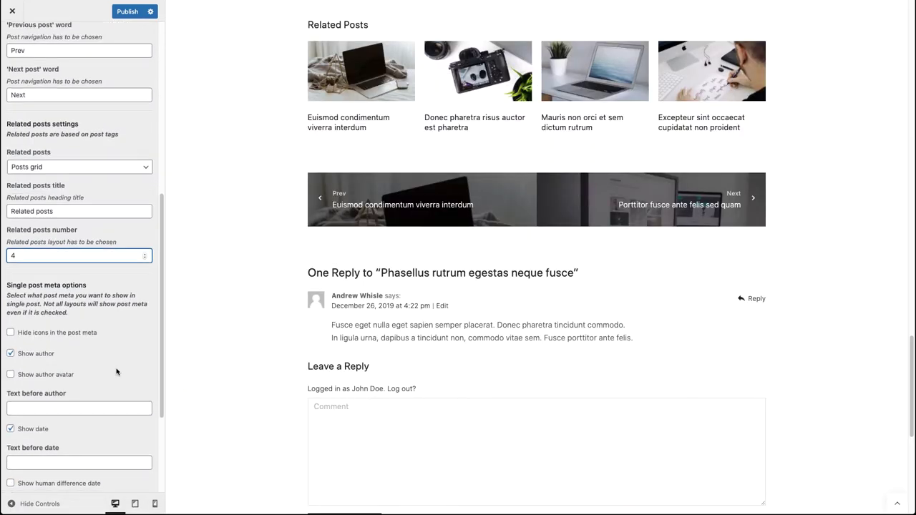
{"action": "scroll", "coordinate": [94, 332], "scroll_direction": "down", "scroll_amount": 2}
{"action": "scroll", "coordinate": [96, 334], "scroll_direction": "down", "scroll_amount": 1}
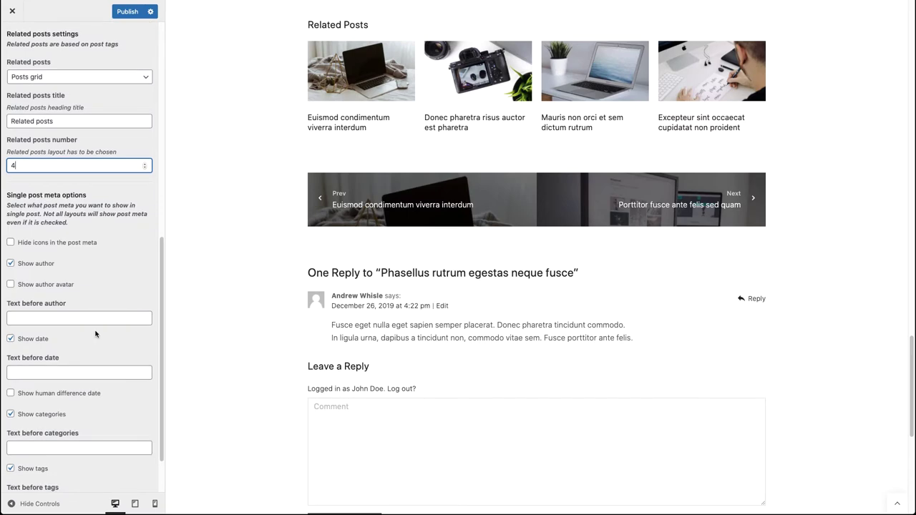
Turn off tags, icons, author, date and categories in the single post meta.
{"action": "scroll", "coordinate": [210, 342], "scroll_direction": "up", "scroll_amount": 3}
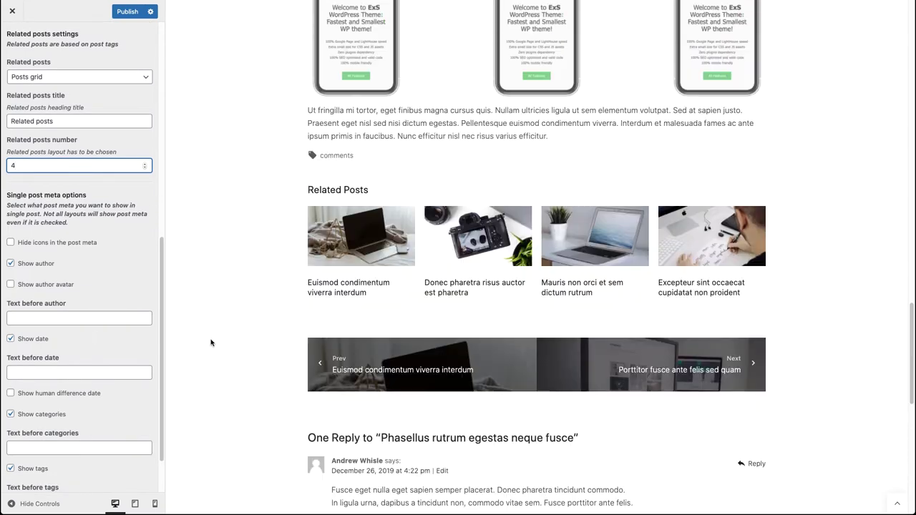
{"action": "scroll", "coordinate": [108, 360], "scroll_direction": "down", "scroll_amount": 2}
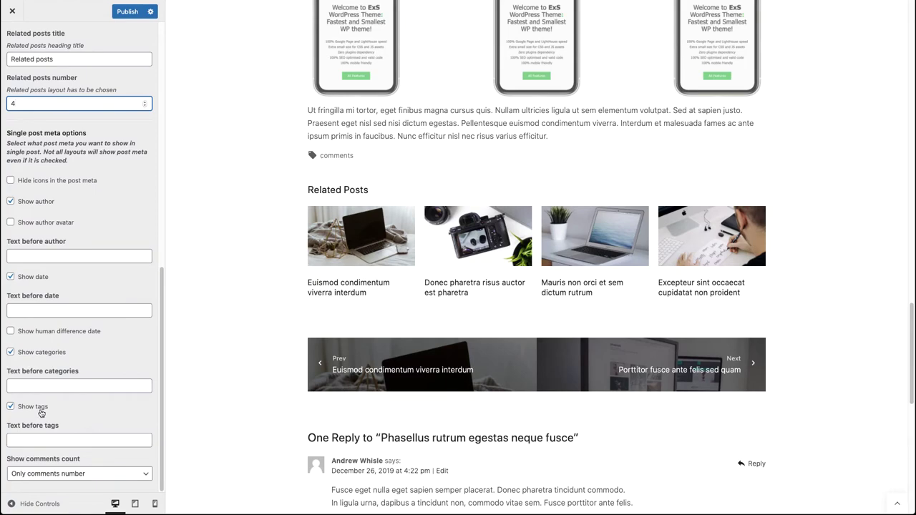
{"action": "left_click", "coordinate": [31, 411]}
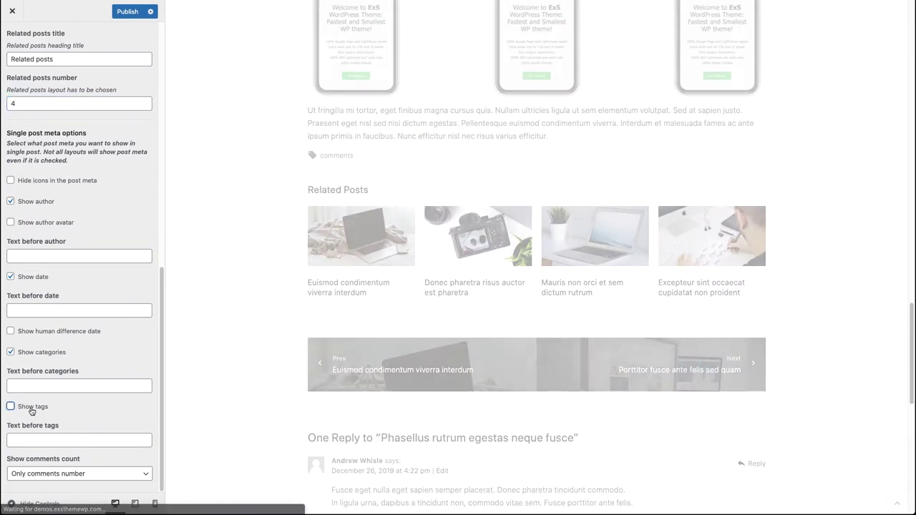
{"action": "scroll", "coordinate": [300, 379], "scroll_direction": "up", "scroll_amount": 20}
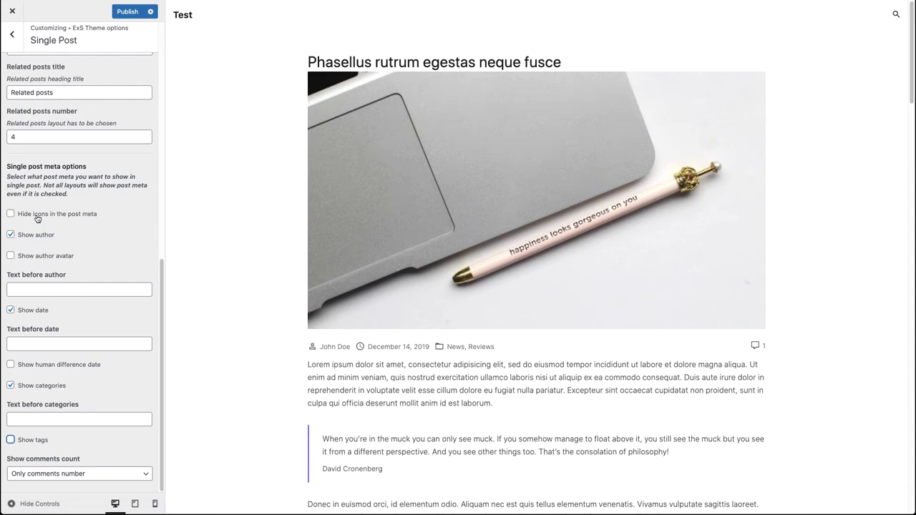
{"action": "left_click", "coordinate": [41, 217]}
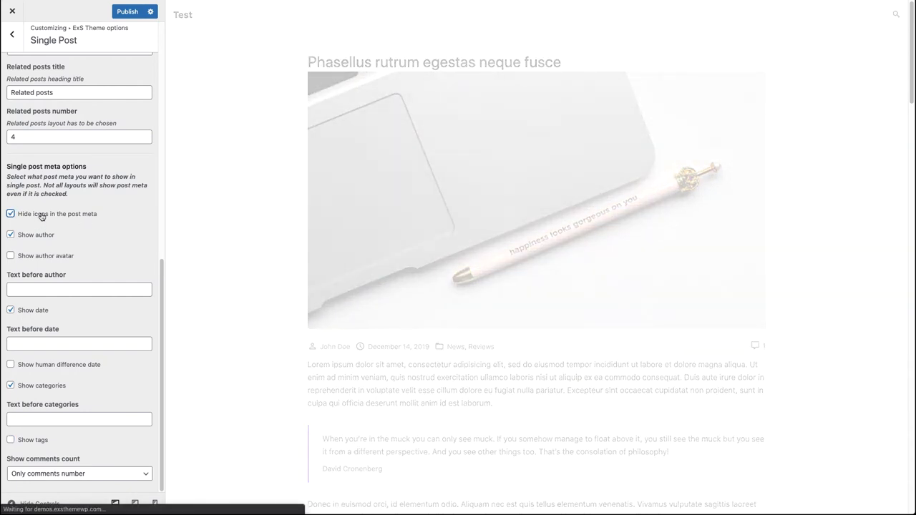
{"action": "left_click", "coordinate": [36, 239]}
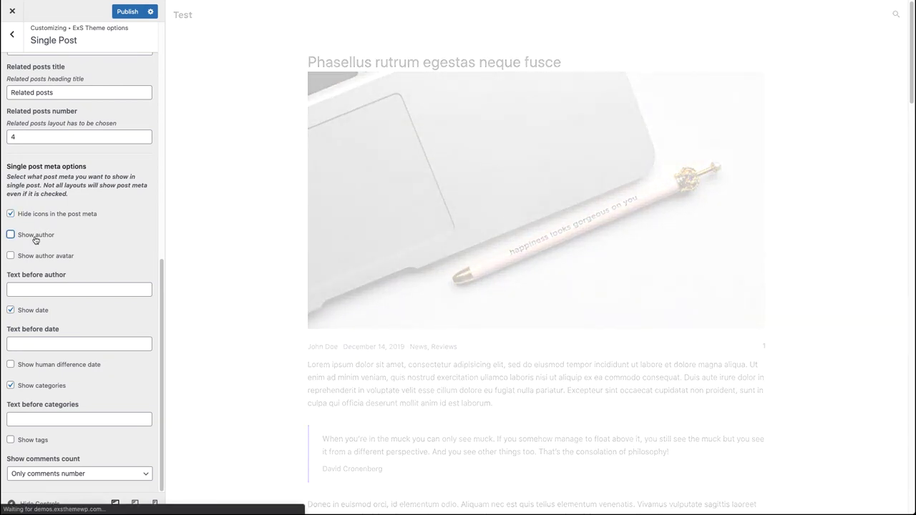
{"action": "left_click", "coordinate": [40, 310]}
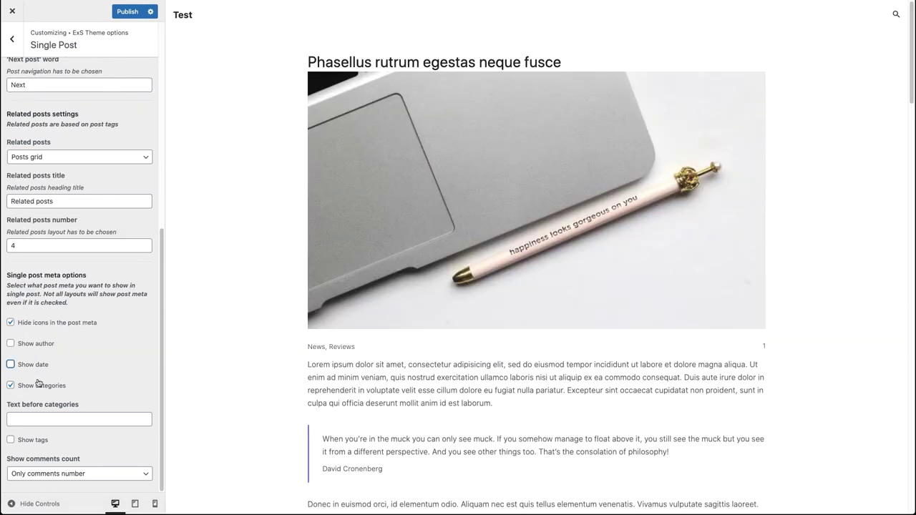
{"action": "left_click", "coordinate": [38, 384]}
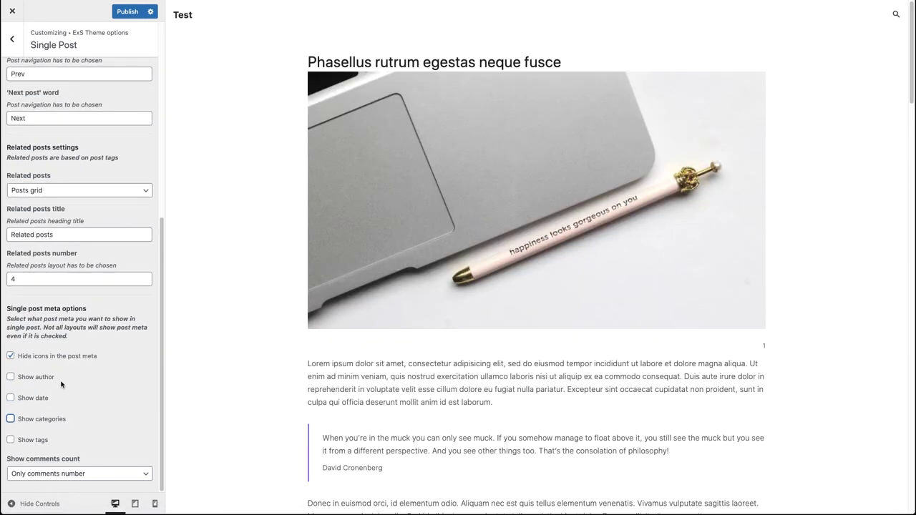
Set Show comments count to 'Comments number with text' and re-enable author, date, categories, tags and icons.
{"action": "left_click", "coordinate": [64, 477]}
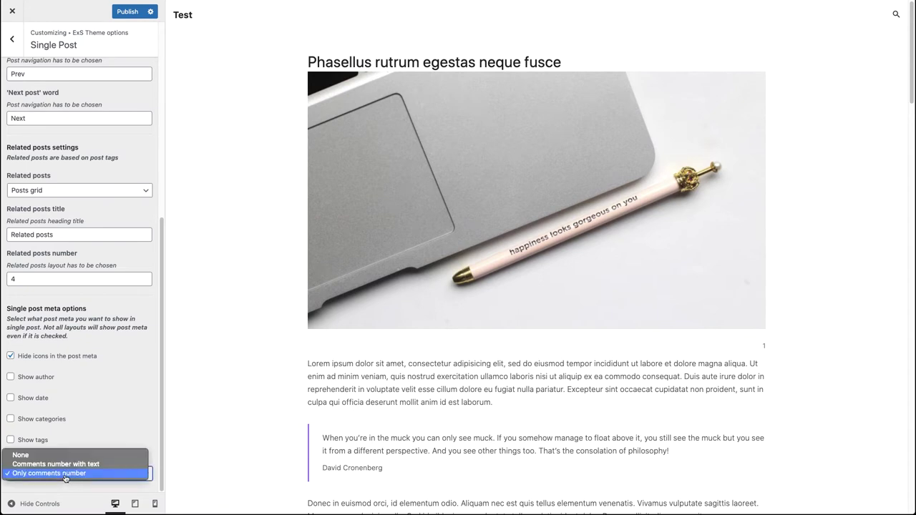
{"action": "left_click", "coordinate": [68, 464]}
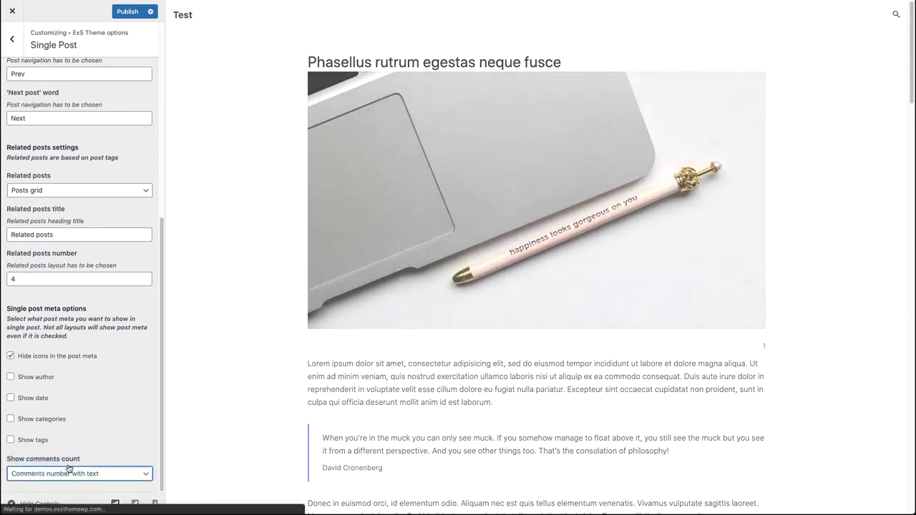
{"action": "left_click", "coordinate": [45, 380]}
{"action": "left_click", "coordinate": [44, 398]}
{"action": "left_click", "coordinate": [43, 422]}
{"action": "left_click", "coordinate": [41, 443]}
{"action": "left_click", "coordinate": [74, 311]}
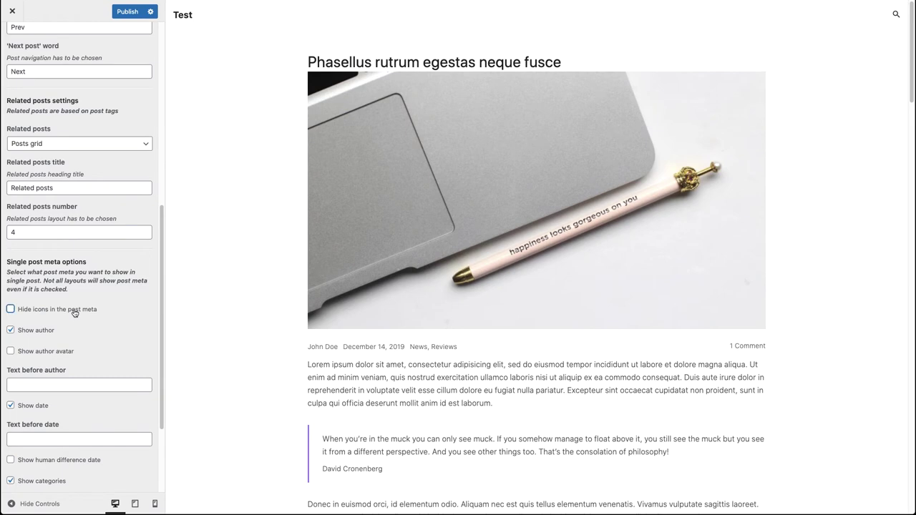
Set Text before author to 'By' and Text before date to 'On'.
{"action": "left_click", "coordinate": [24, 389]}
{"action": "type", "text": "B"}
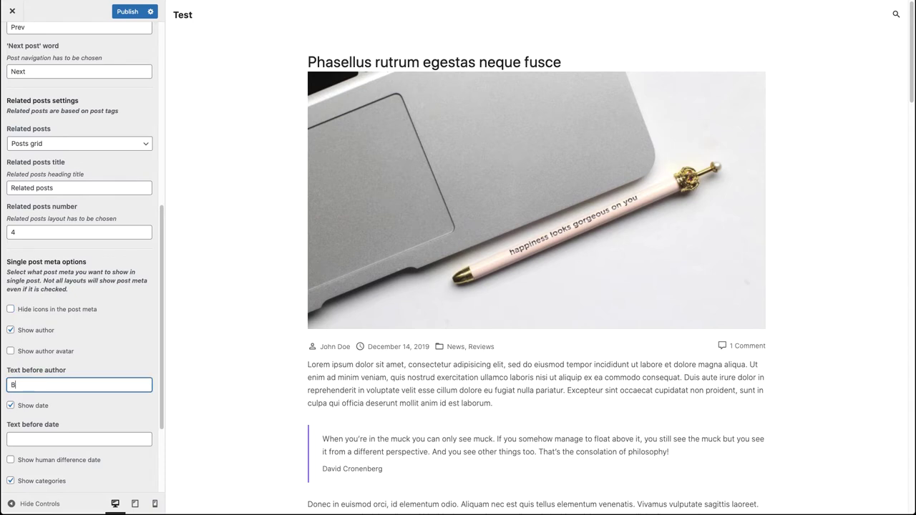
{"action": "type", "text": "y"}
{"action": "key", "text": "Tab"}
{"action": "key", "text": "Tab"}
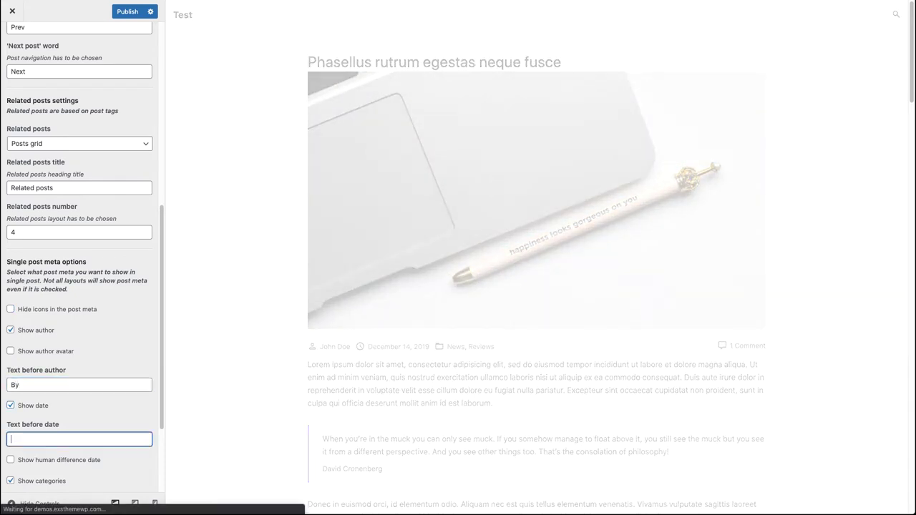
{"action": "type", "text": "On"}
{"action": "scroll", "coordinate": [30, 387], "scroll_direction": "down", "scroll_amount": 3}
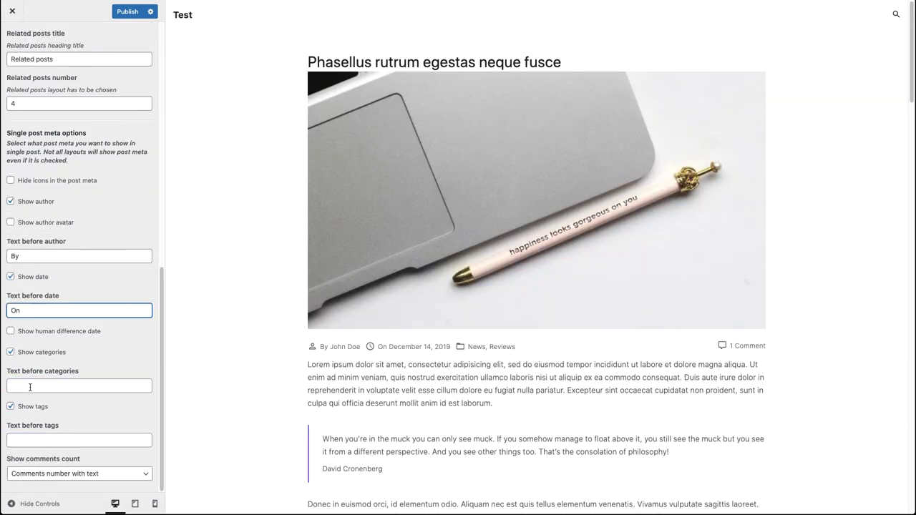
{"action": "scroll", "coordinate": [30, 387], "scroll_direction": "up", "scroll_amount": 10}
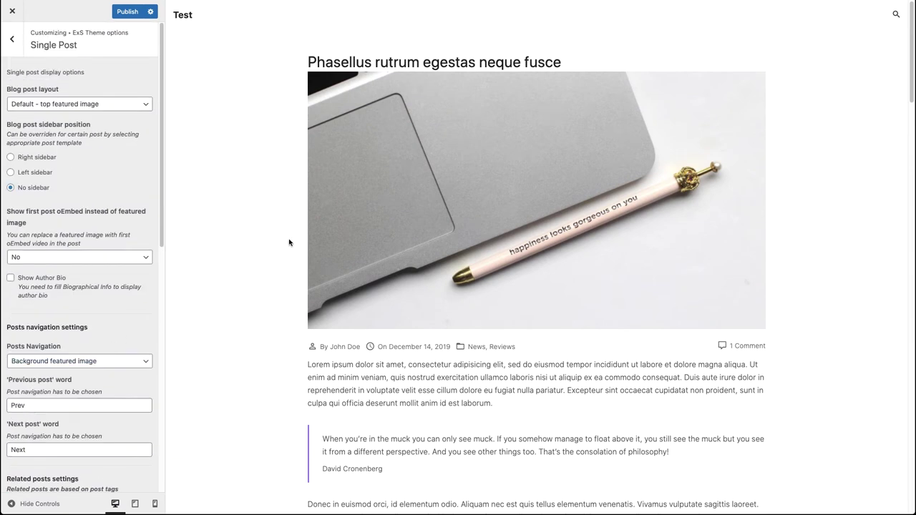
Try Wide featured image and other layouts, then set Blog post layout to 'Post meta on featured image'.
{"action": "left_click", "coordinate": [146, 105]}
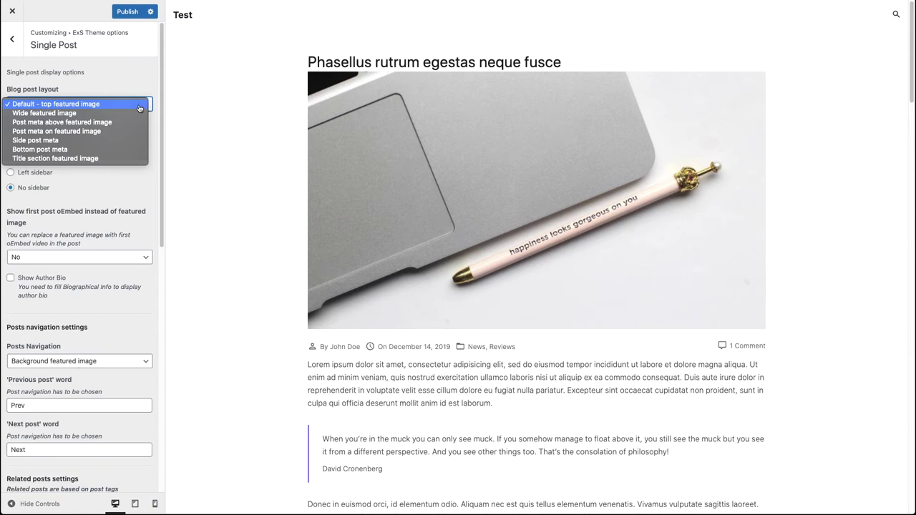
{"action": "left_click", "coordinate": [78, 114]}
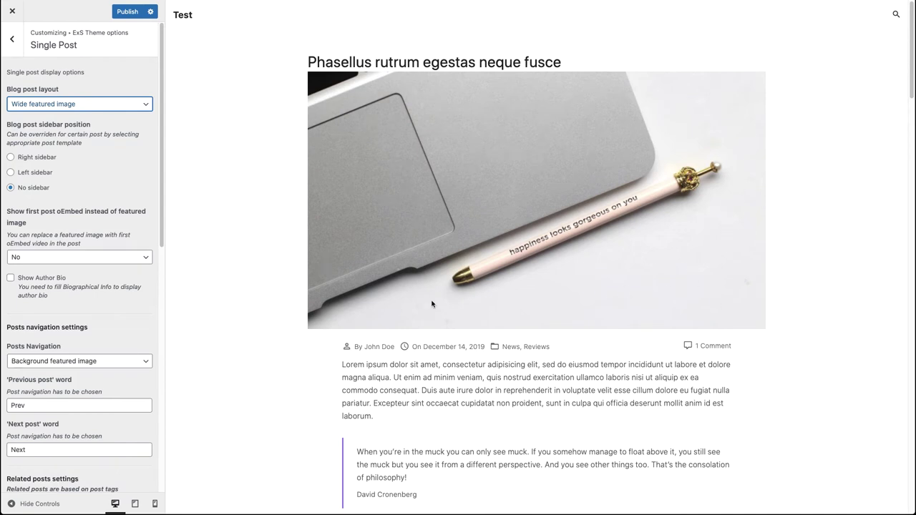
{"action": "left_click", "coordinate": [105, 101]}
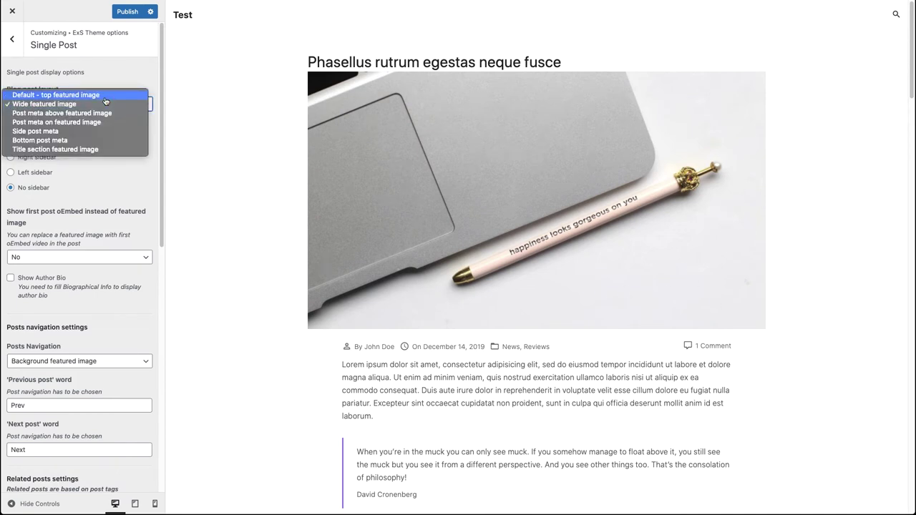
{"action": "left_click", "coordinate": [105, 114]}
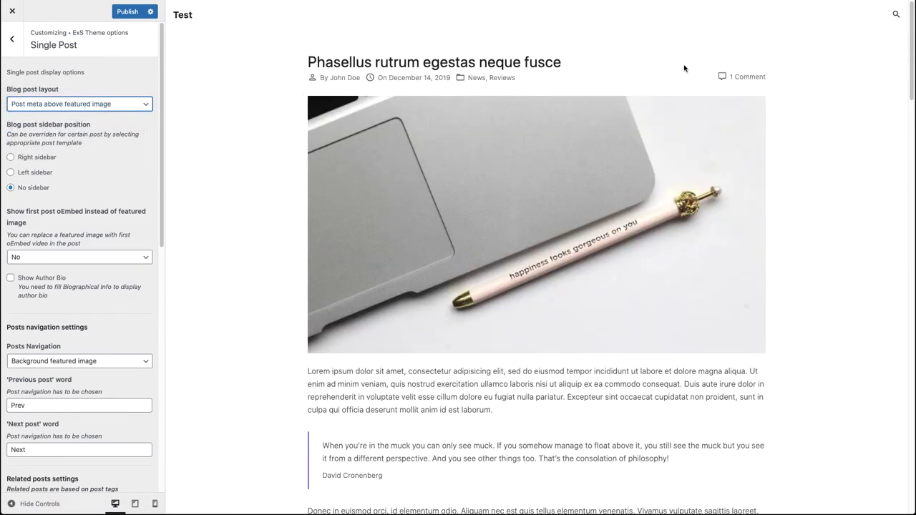
{"action": "left_click", "coordinate": [44, 109]}
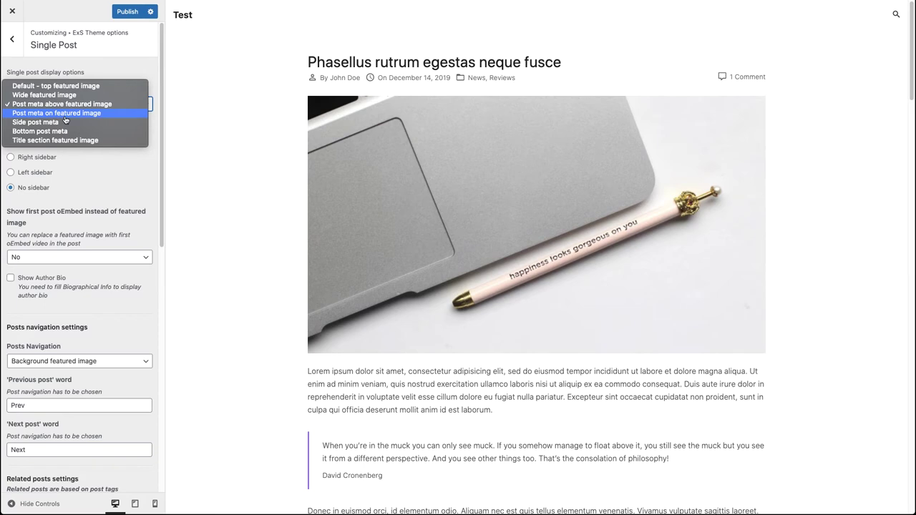
{"action": "left_click", "coordinate": [65, 113]}
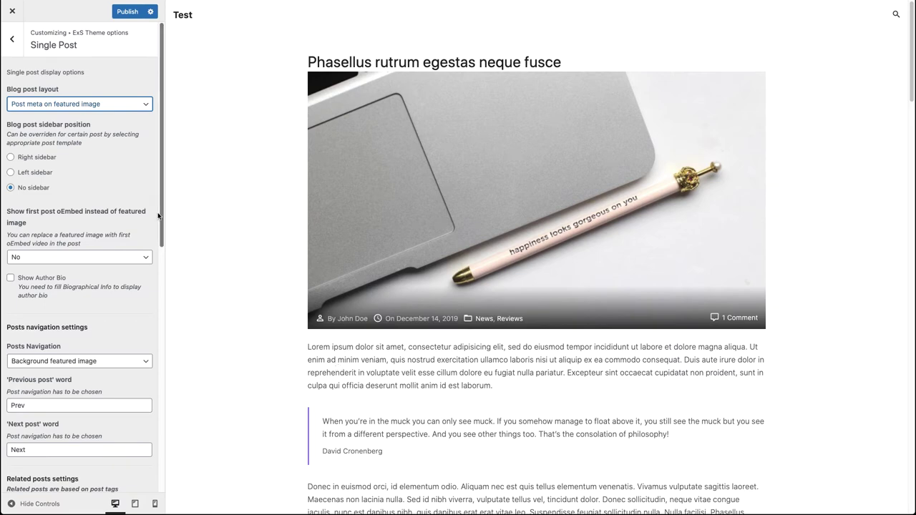
Try Side post meta and Bottom post meta, ending on 'Title section featured image' layout.
{"action": "left_click", "coordinate": [112, 106]}
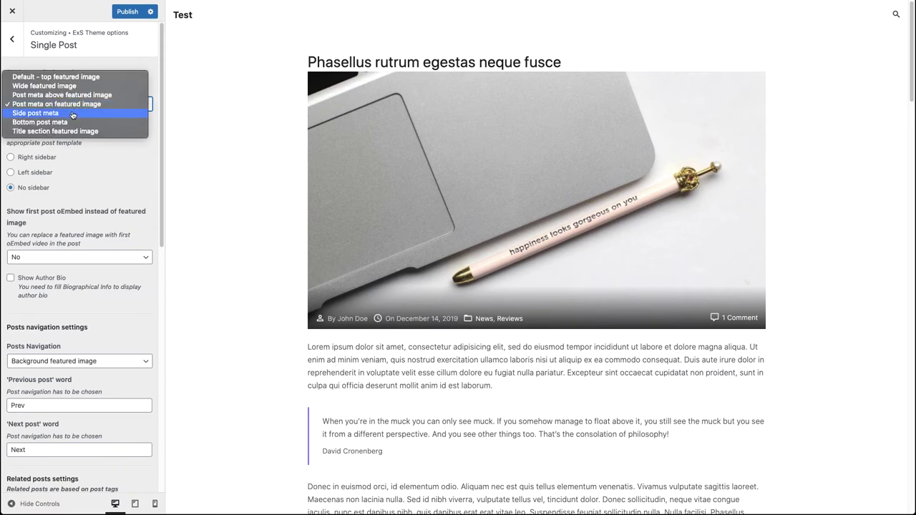
{"action": "left_click", "coordinate": [73, 114]}
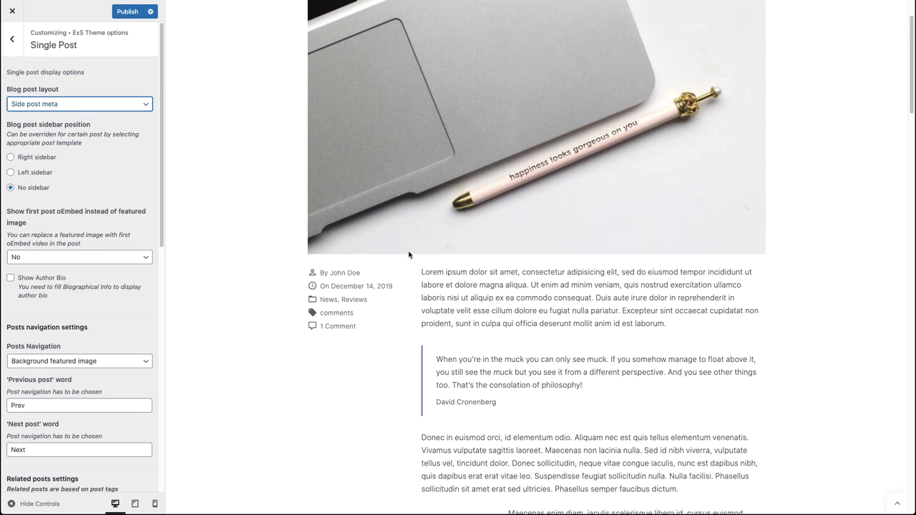
{"action": "left_click", "coordinate": [118, 103]}
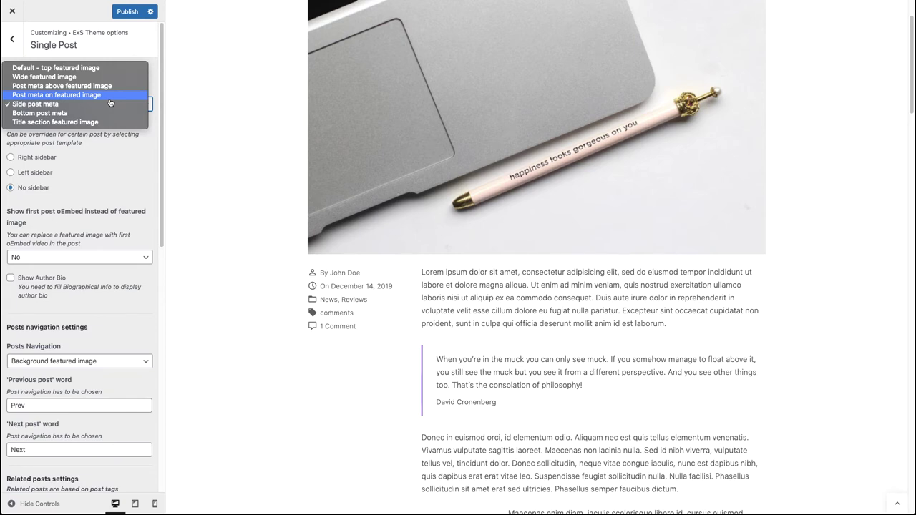
{"action": "left_click", "coordinate": [104, 113]}
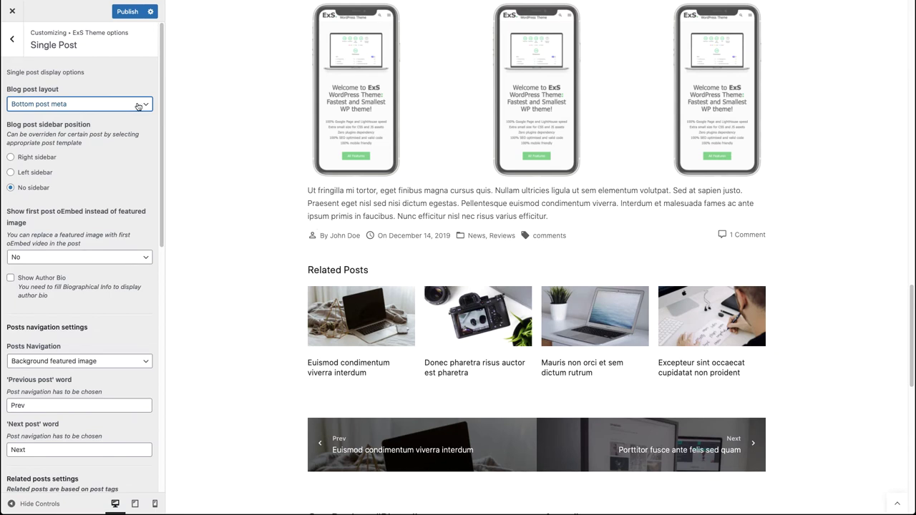
{"action": "left_click", "coordinate": [138, 105]}
{"action": "left_click", "coordinate": [131, 113]}
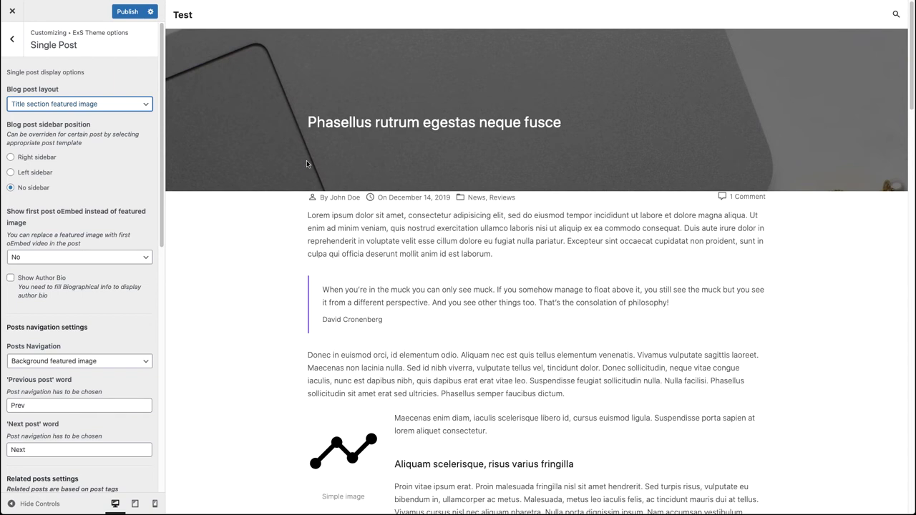
Set the Main Section top padding to 5em and return to the theme option sections.
{"action": "left_click", "coordinate": [13, 42]}
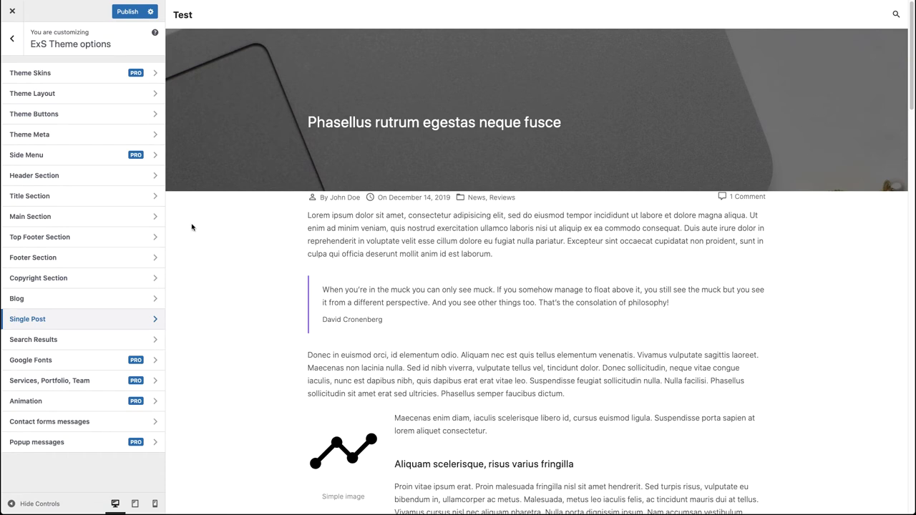
{"action": "left_click", "coordinate": [118, 217]}
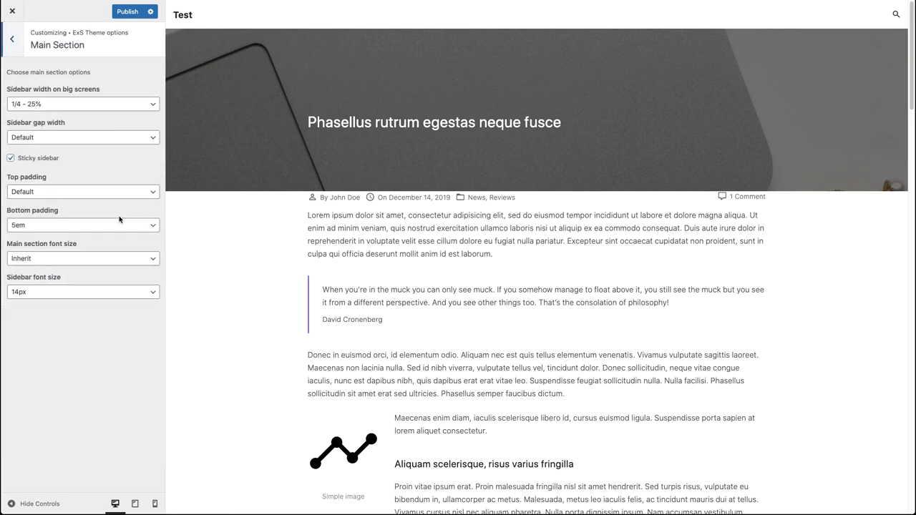
{"action": "left_click", "coordinate": [38, 191]}
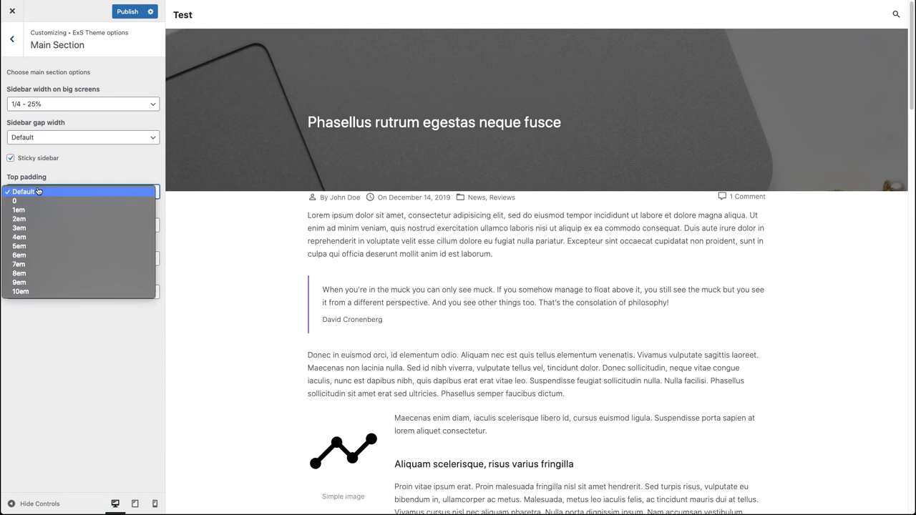
{"action": "left_click", "coordinate": [36, 246]}
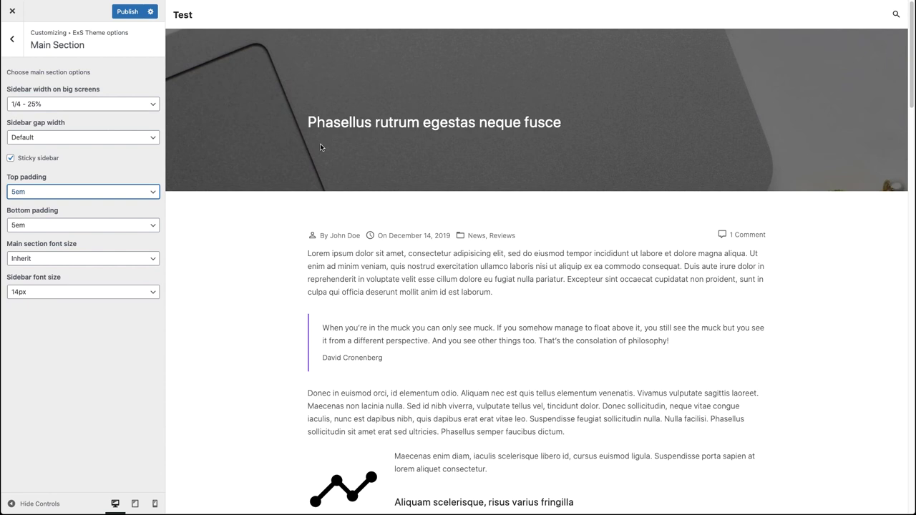
{"action": "left_click", "coordinate": [7, 42]}
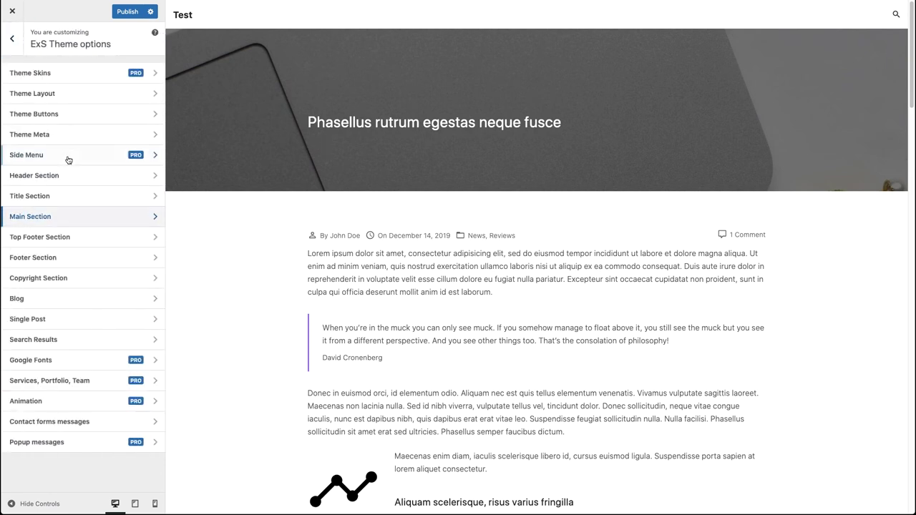
Give the Title Section 3em bottom padding and show the post title in the content area.
{"action": "left_click", "coordinate": [67, 196]}
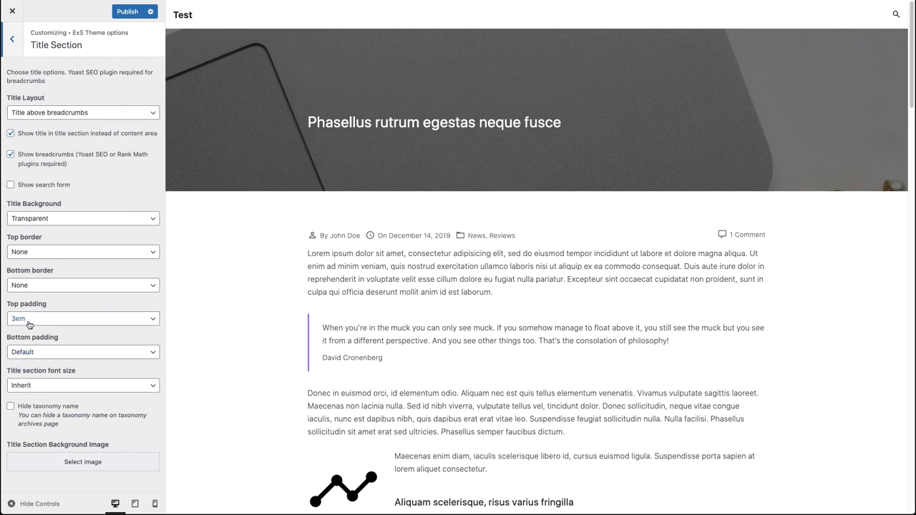
{"action": "left_click", "coordinate": [30, 354]}
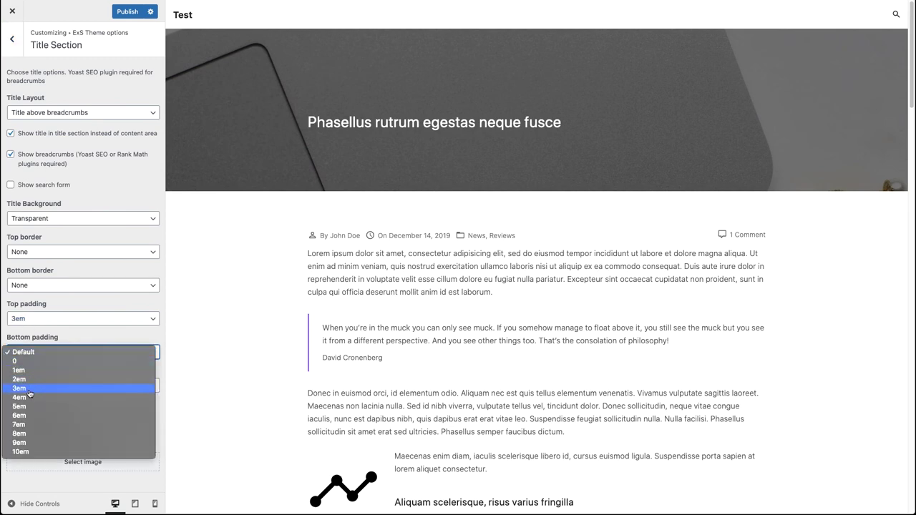
{"action": "left_click", "coordinate": [30, 391]}
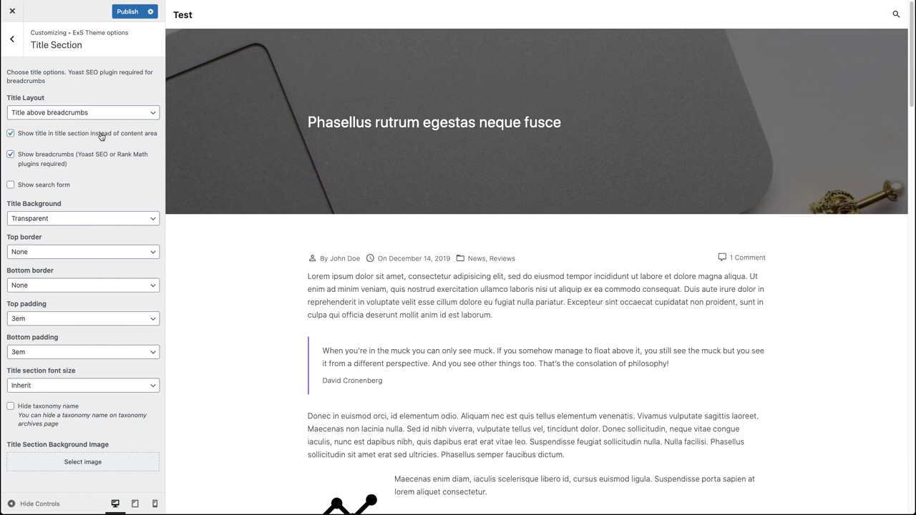
{"action": "left_click", "coordinate": [37, 138]}
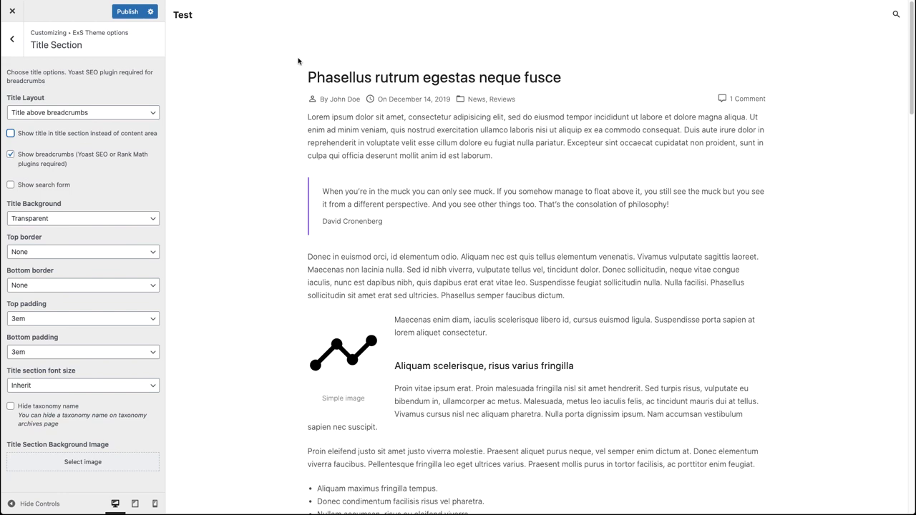
Switch the Single Post blog post layout to 'Post meta on featured image'.
{"action": "left_click", "coordinate": [15, 45]}
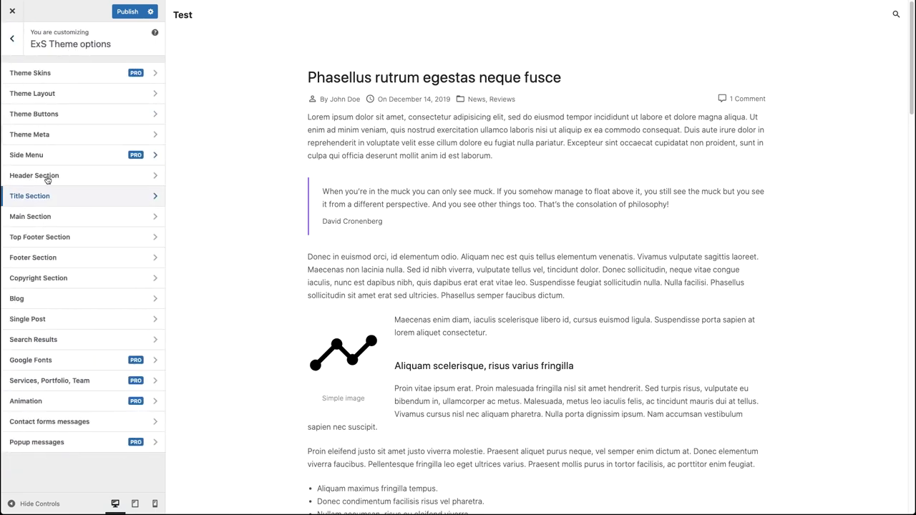
{"action": "left_click", "coordinate": [60, 324]}
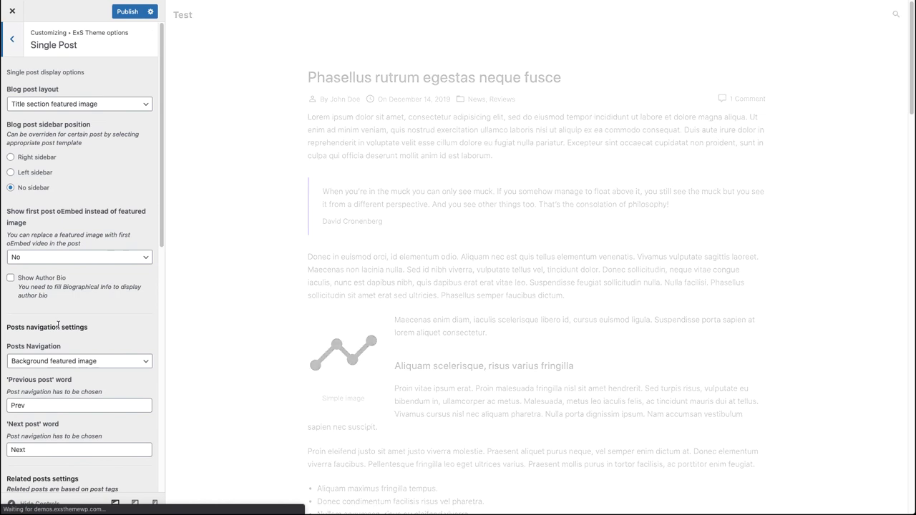
{"action": "left_click", "coordinate": [85, 105]}
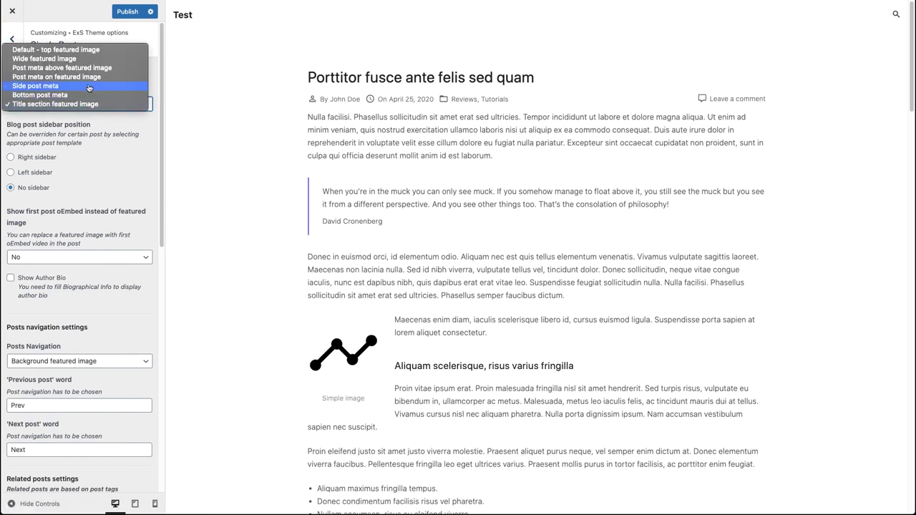
{"action": "left_click", "coordinate": [91, 77]}
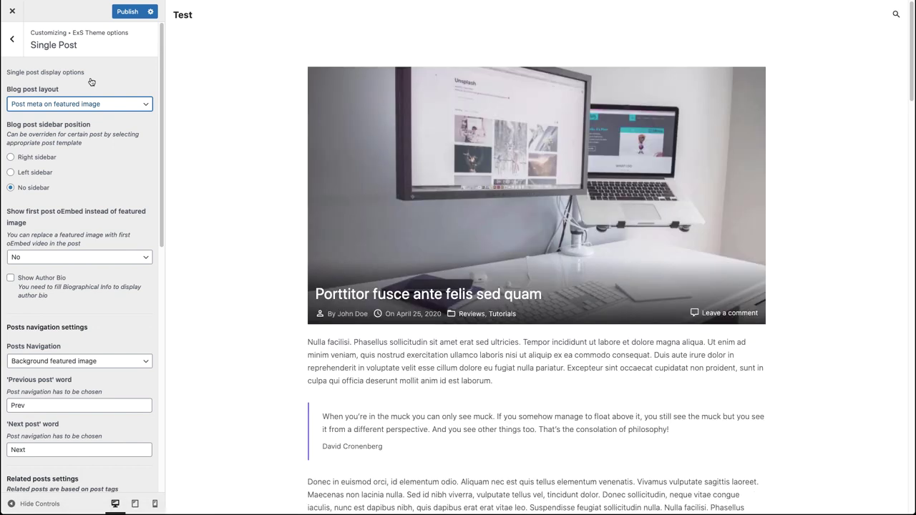
Publish the Customizer changes, close it, and scroll the live post down to Related Posts.
{"action": "left_click", "coordinate": [135, 13]}
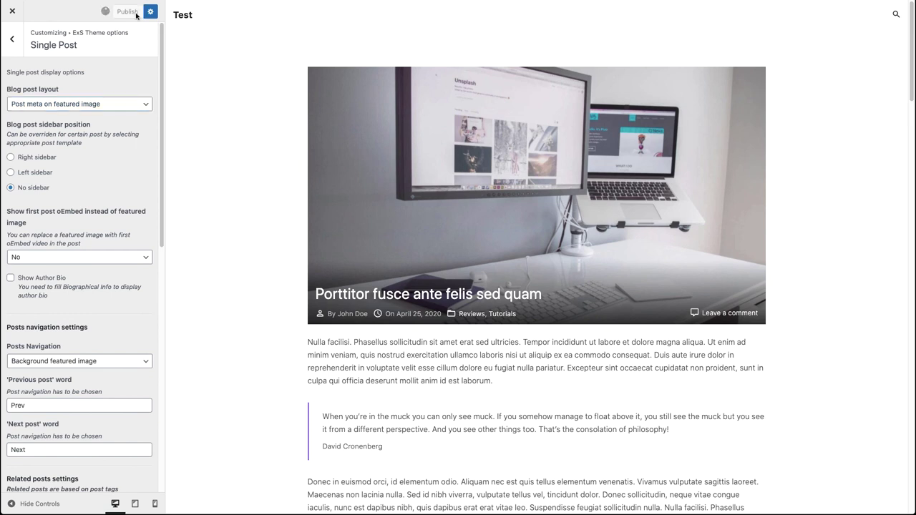
{"action": "left_click", "coordinate": [13, 12]}
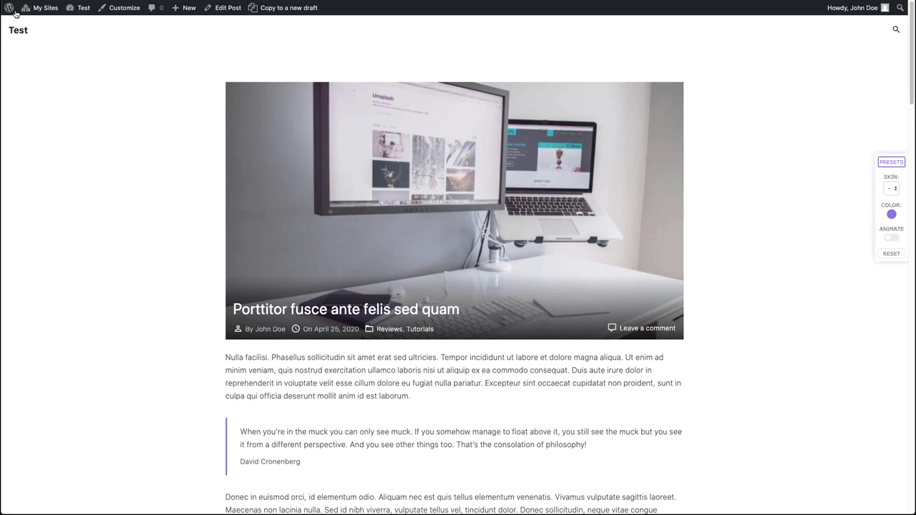
{"action": "scroll", "coordinate": [187, 128], "scroll_direction": "down", "scroll_amount": 5}
{"action": "scroll", "coordinate": [186, 127], "scroll_direction": "down", "scroll_amount": 13}
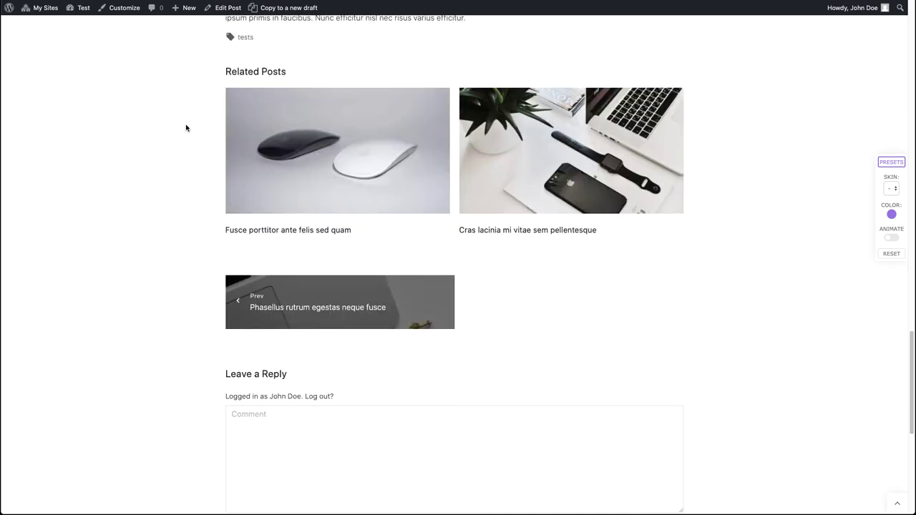
{"action": "scroll", "coordinate": [186, 127], "scroll_direction": "down", "scroll_amount": 1}
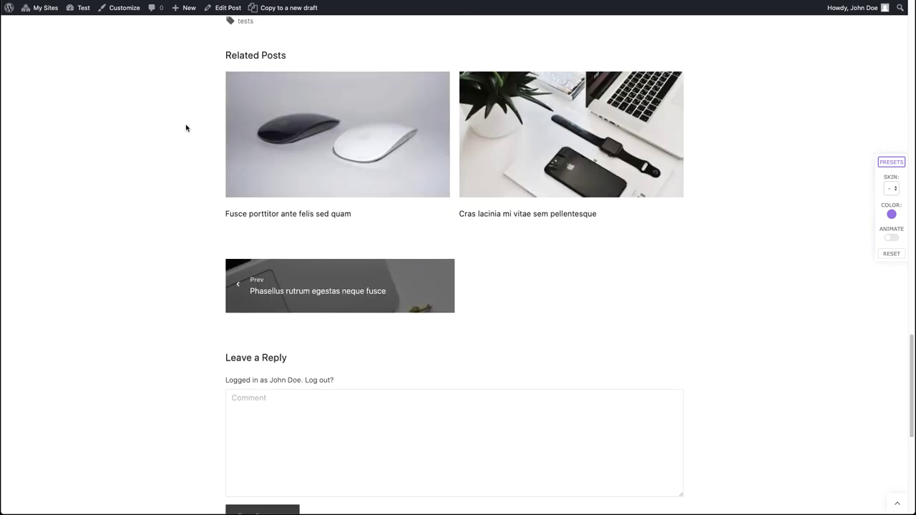